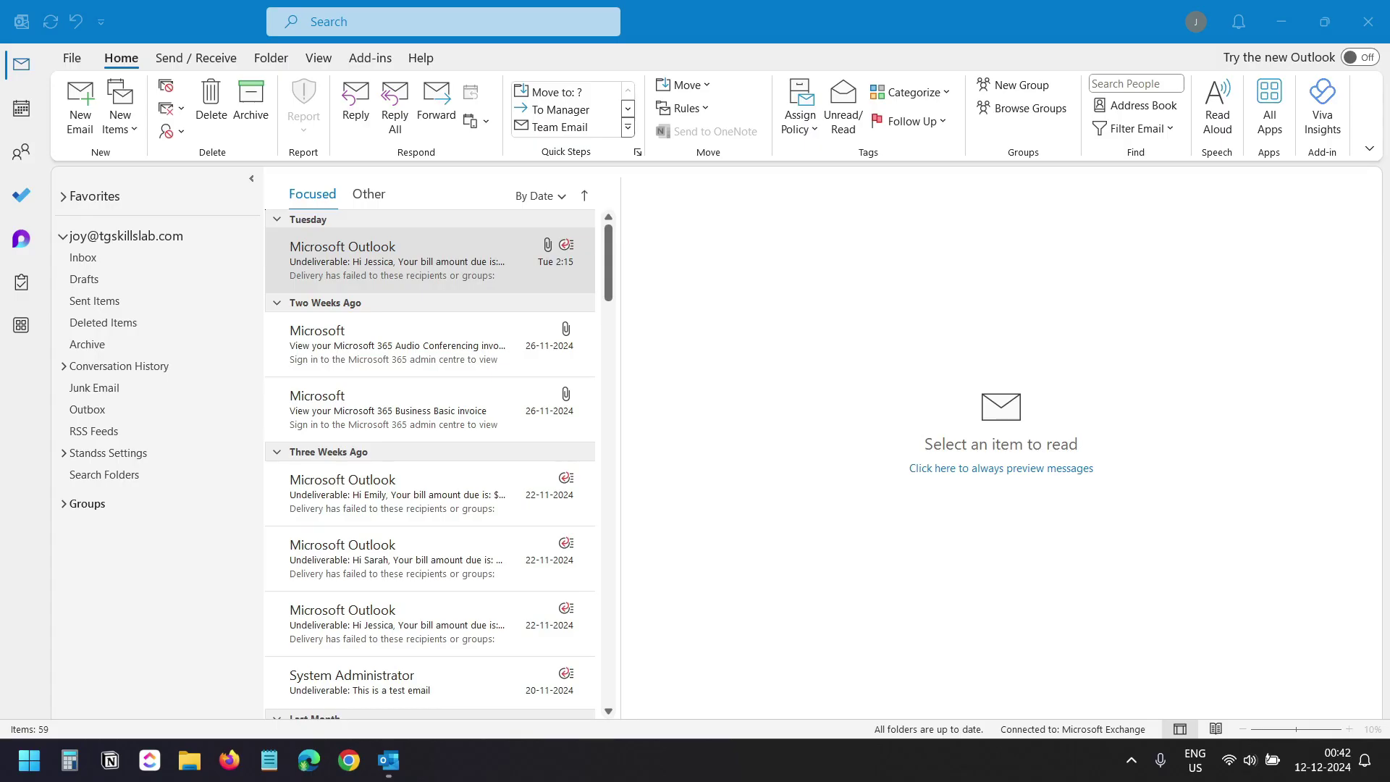
# Bring the Outlook mail window into focus on the Inbox.
pyautogui.click(778, 297)
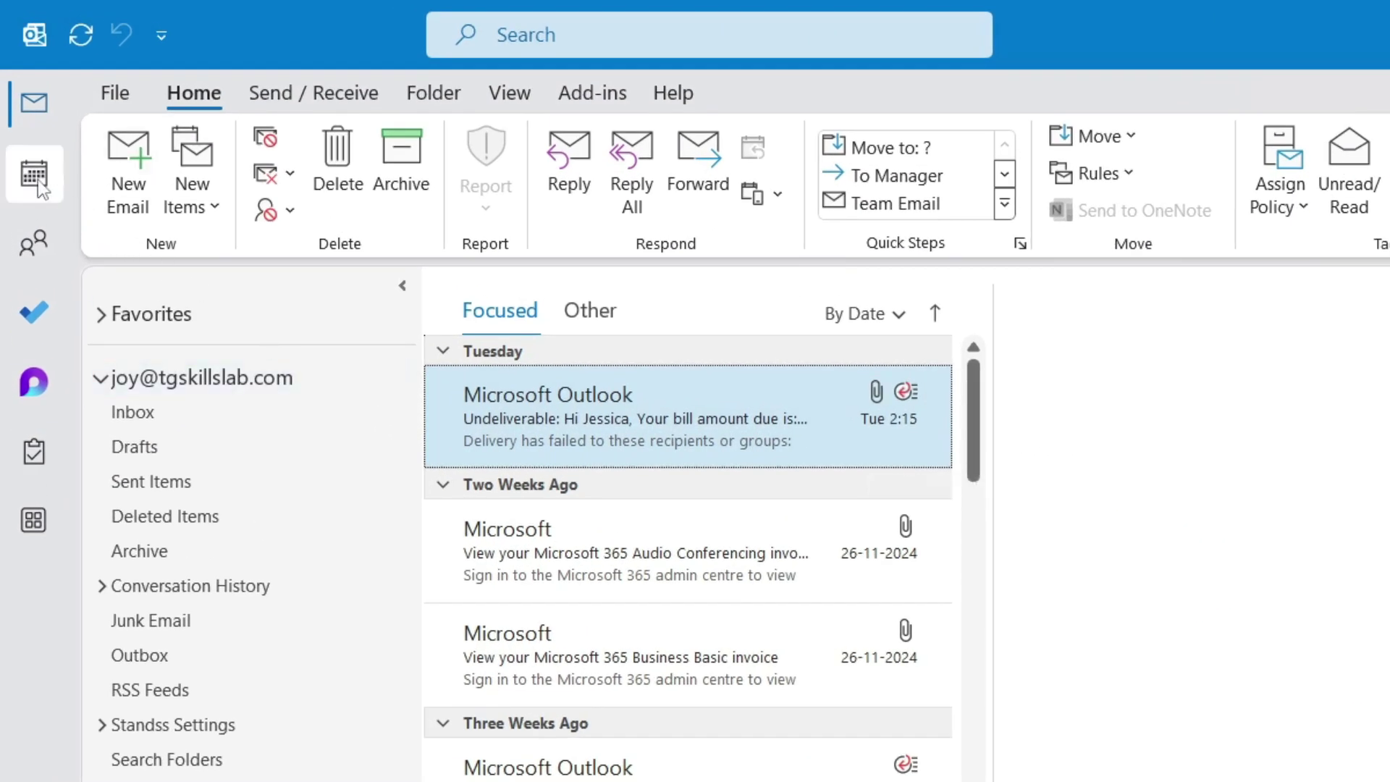
# Switch to the Calendar month view and open the Add Calendar dropdown.
pyautogui.click(38, 180)
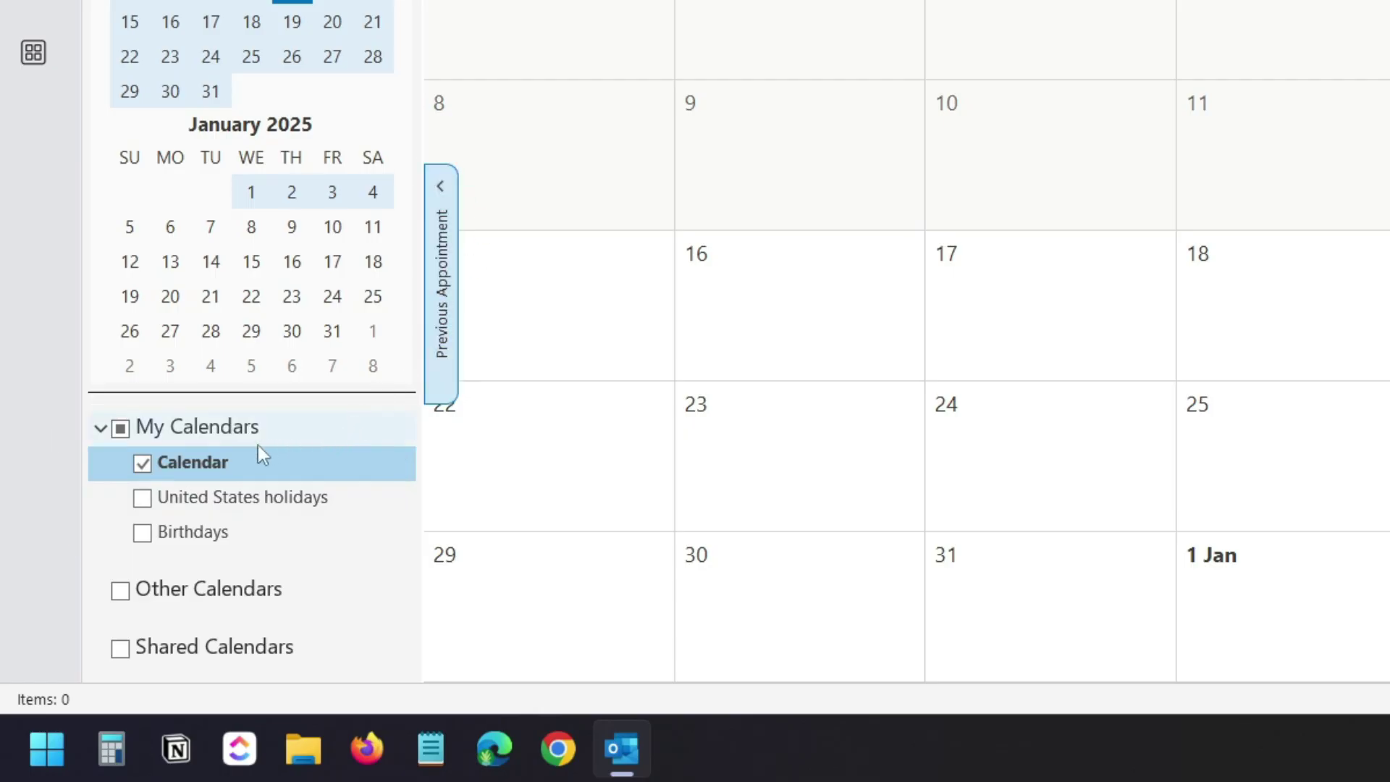
pyautogui.rightClick(205, 466)
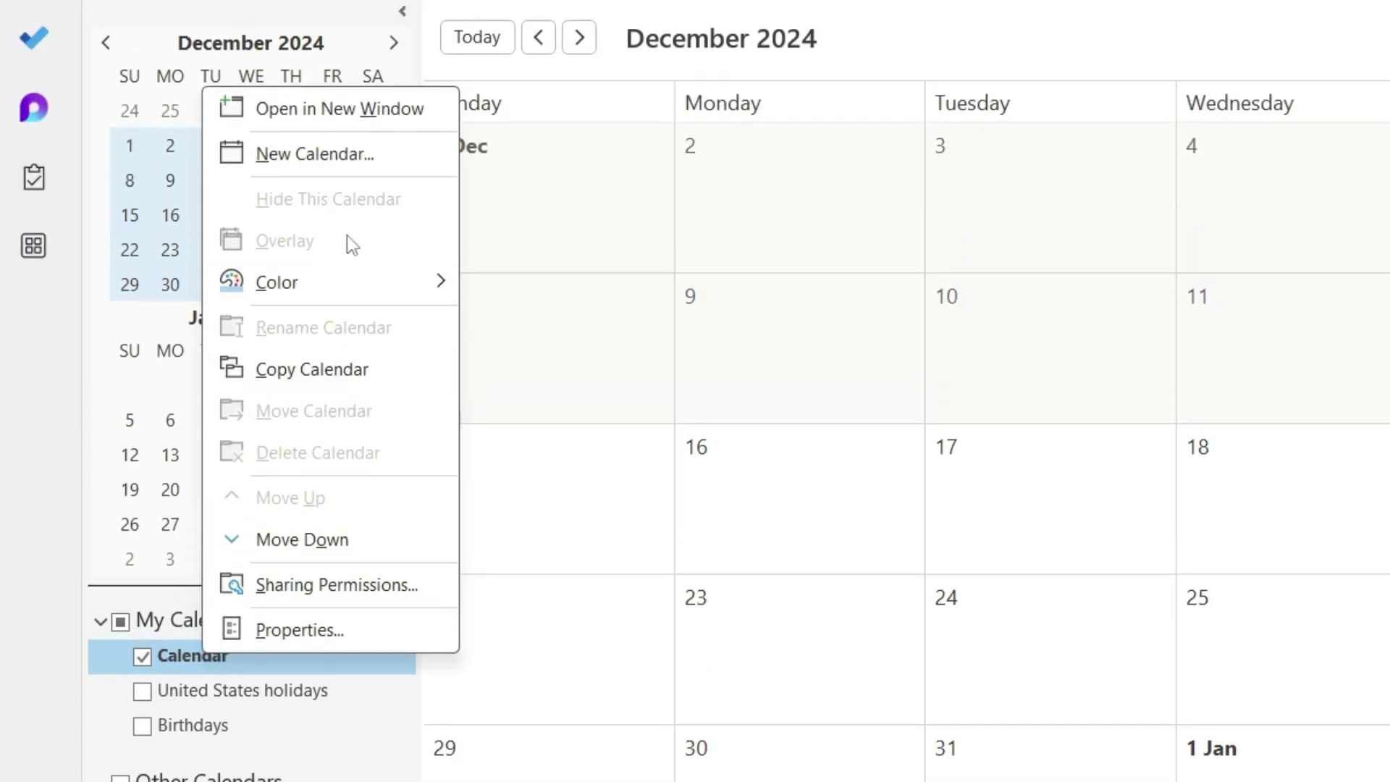
pyautogui.click(354, 154)
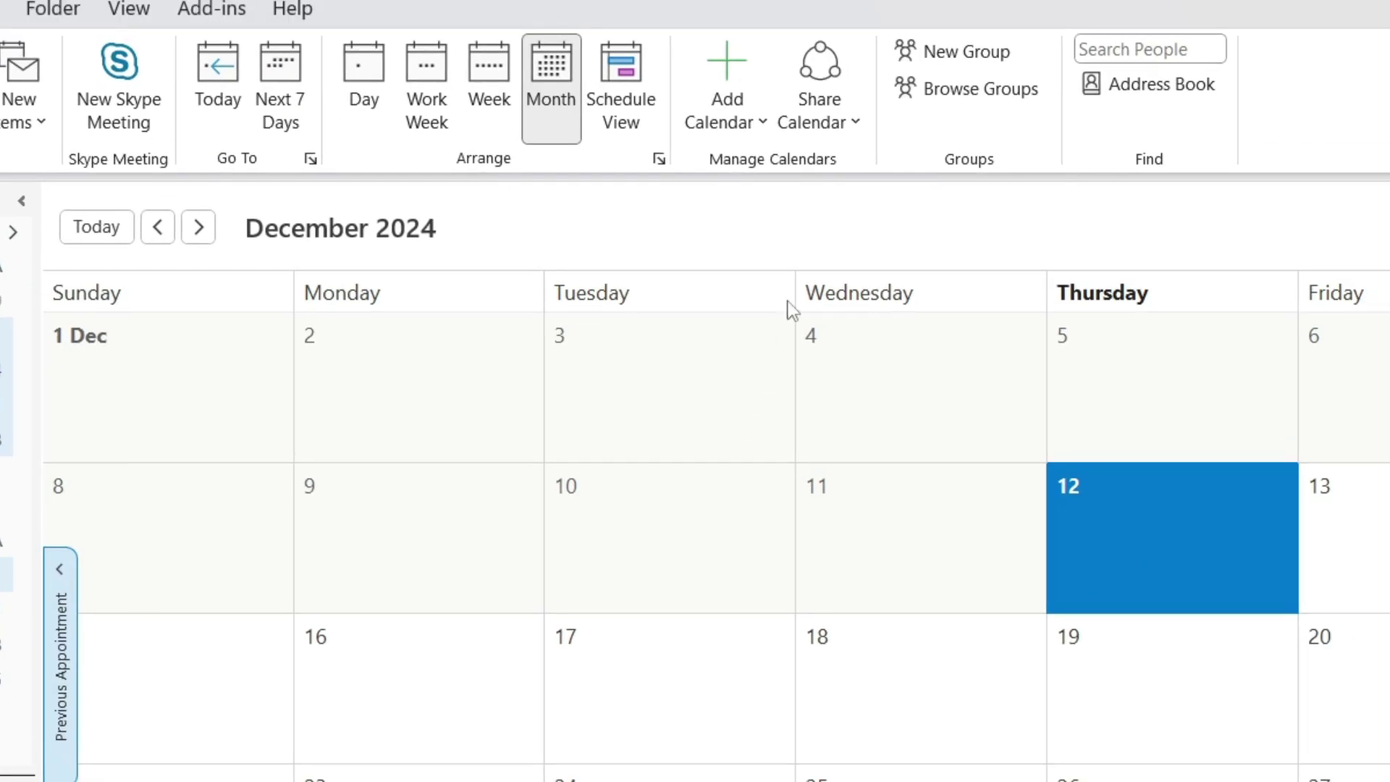
pyautogui.click(754, 125)
pyautogui.click(753, 129)
pyautogui.click(766, 132)
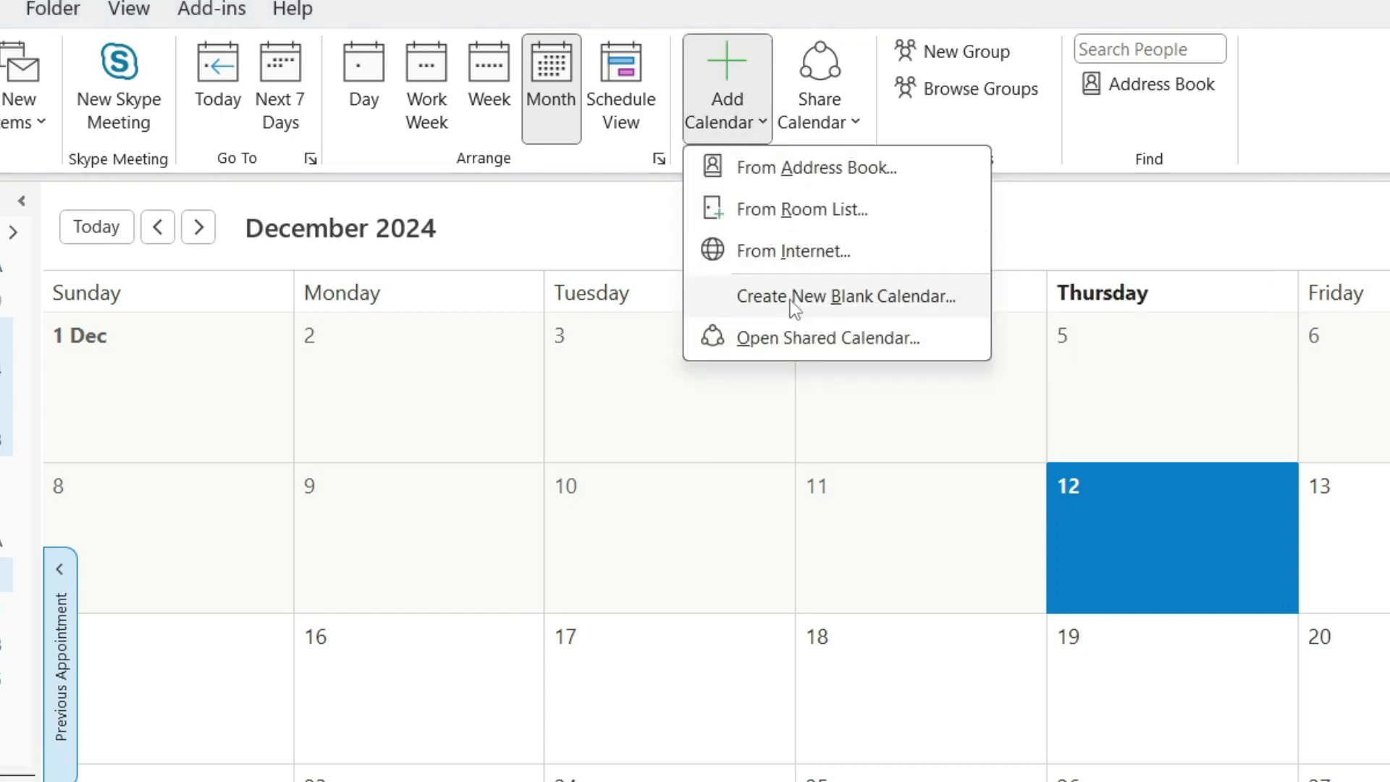
# Make a new blank calendar called 'Technologiate' under the Calendar folder.
pyautogui.click(789, 300)
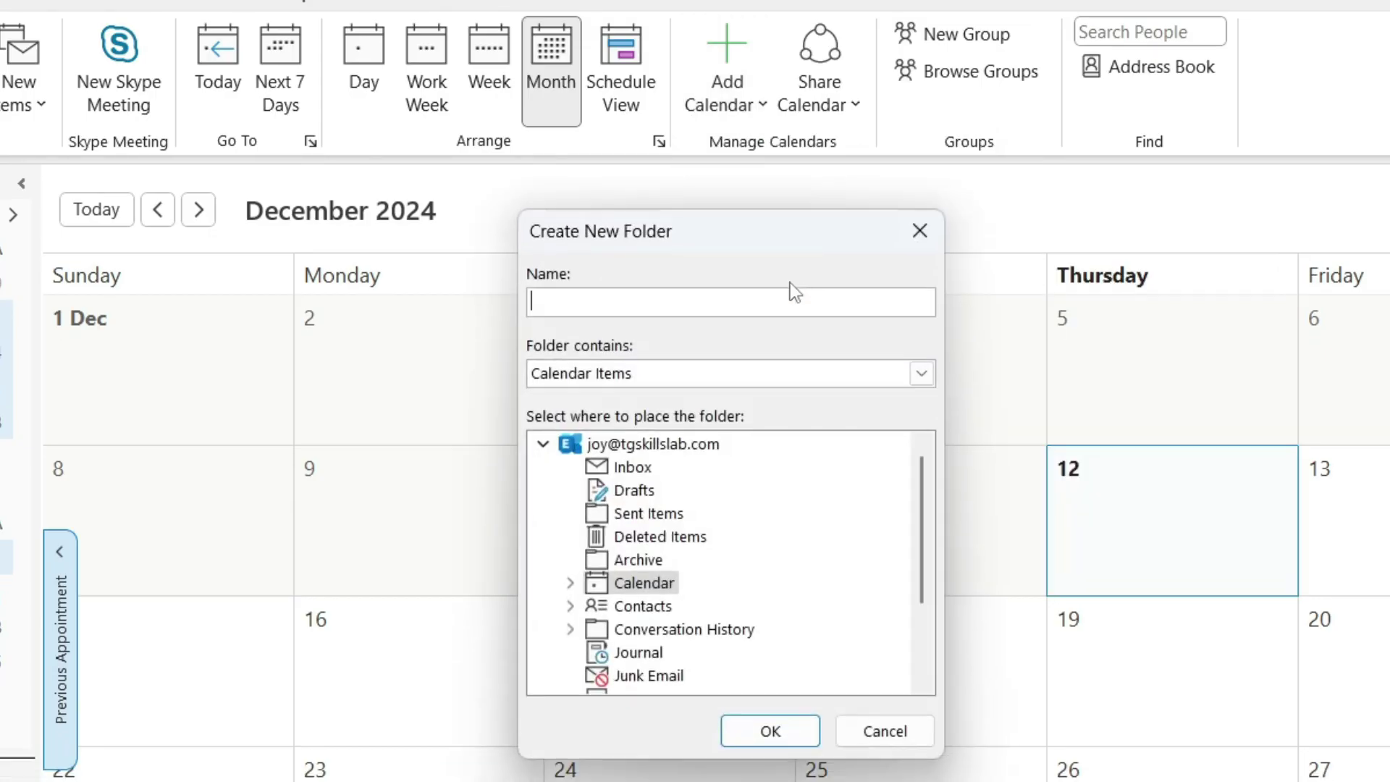
pyautogui.write('Technologi')
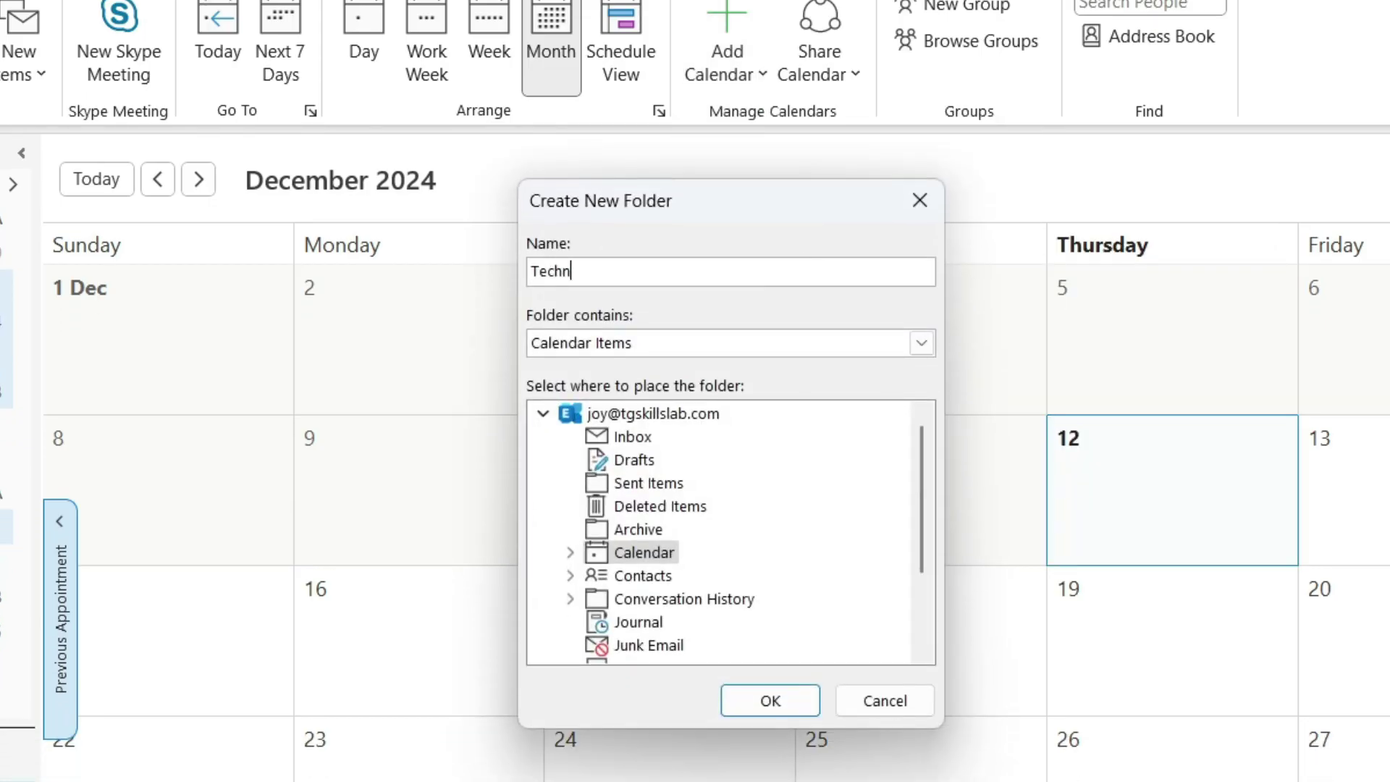
pyautogui.write('ate')
pyautogui.click(643, 556)
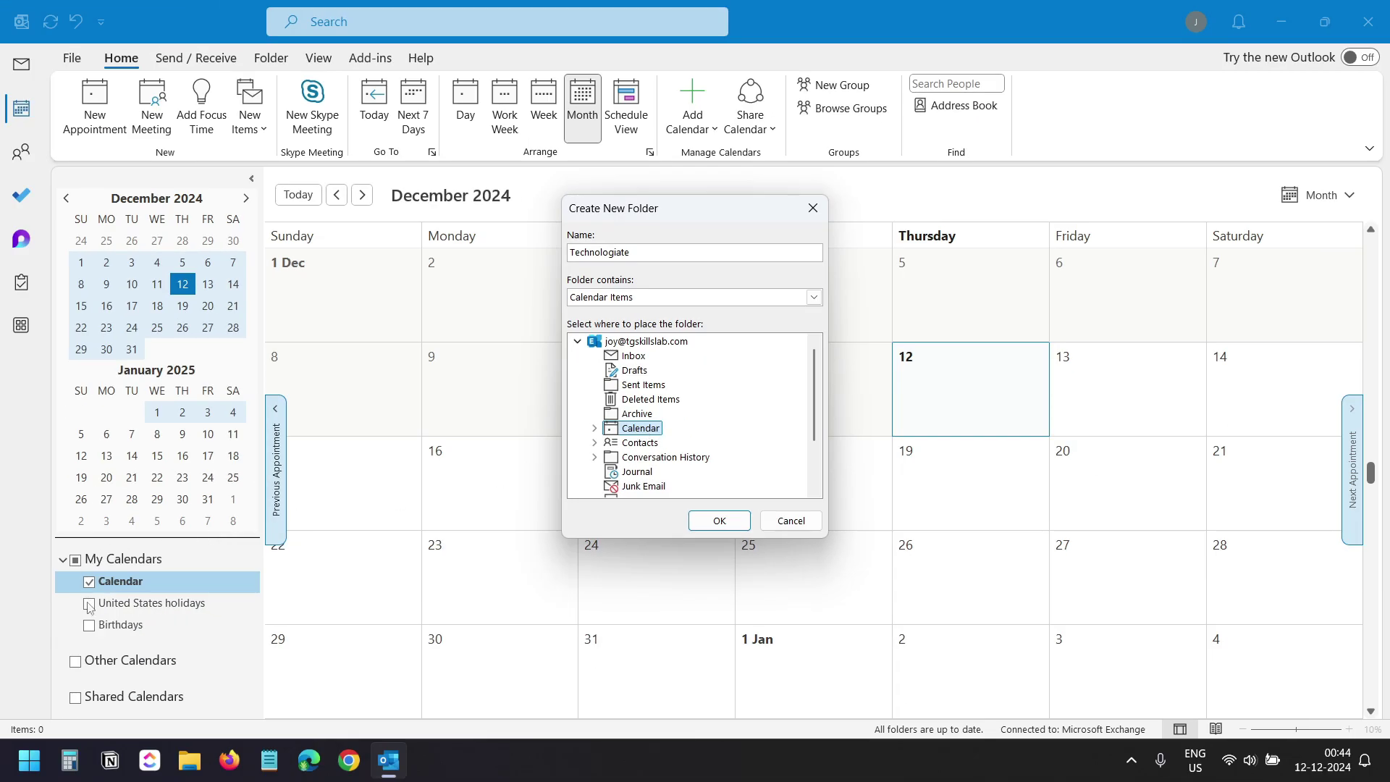
pyautogui.click(719, 521)
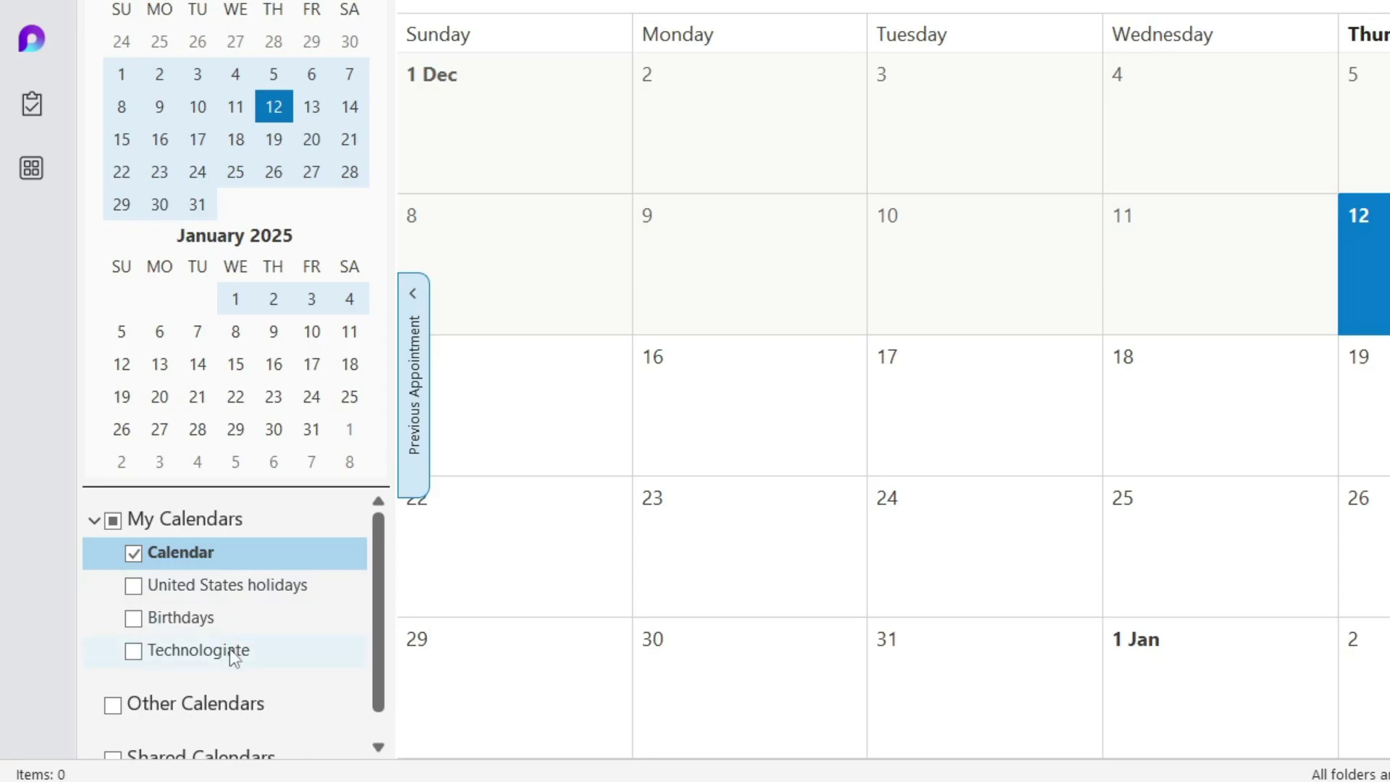
# Open Sharing Permissions for the Technologiate calendar from its context menu.
pyautogui.rightClick(233, 656)
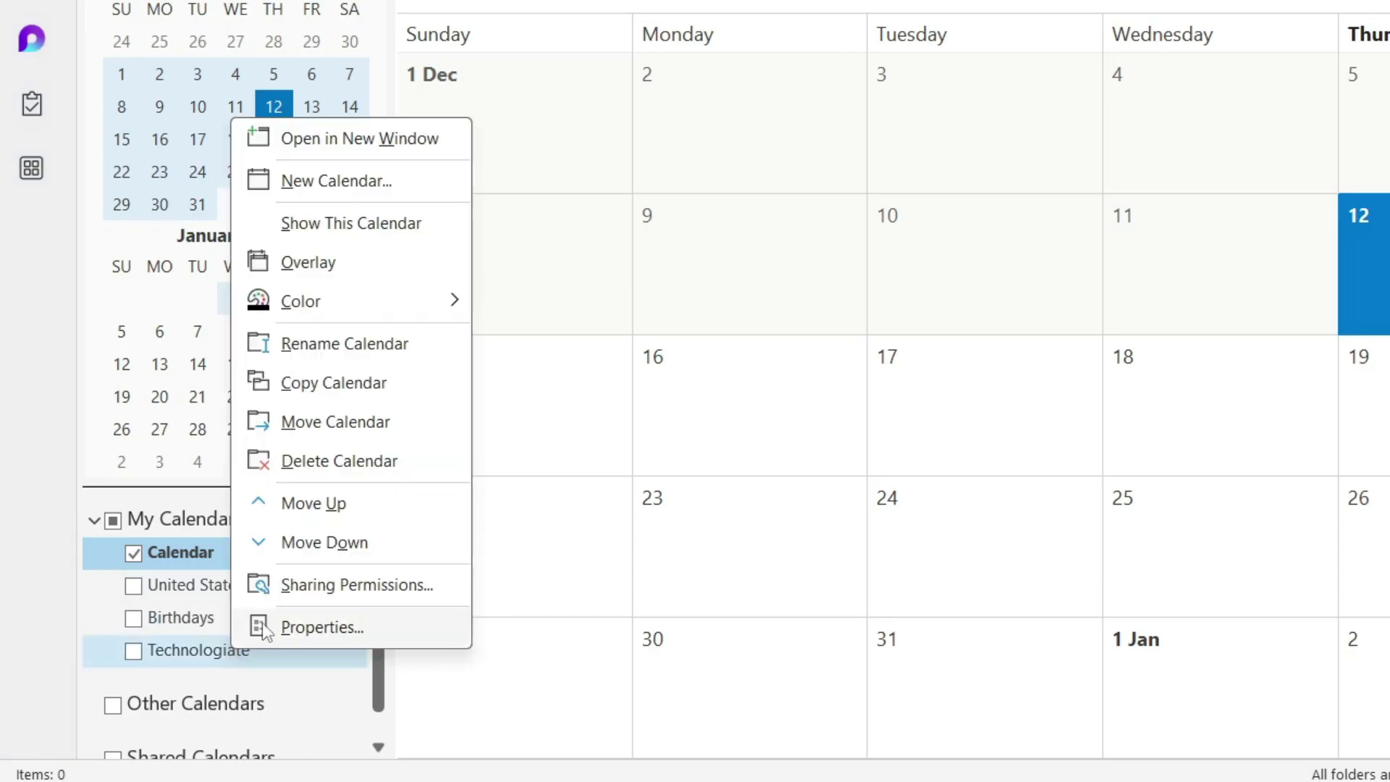
pyautogui.click(370, 588)
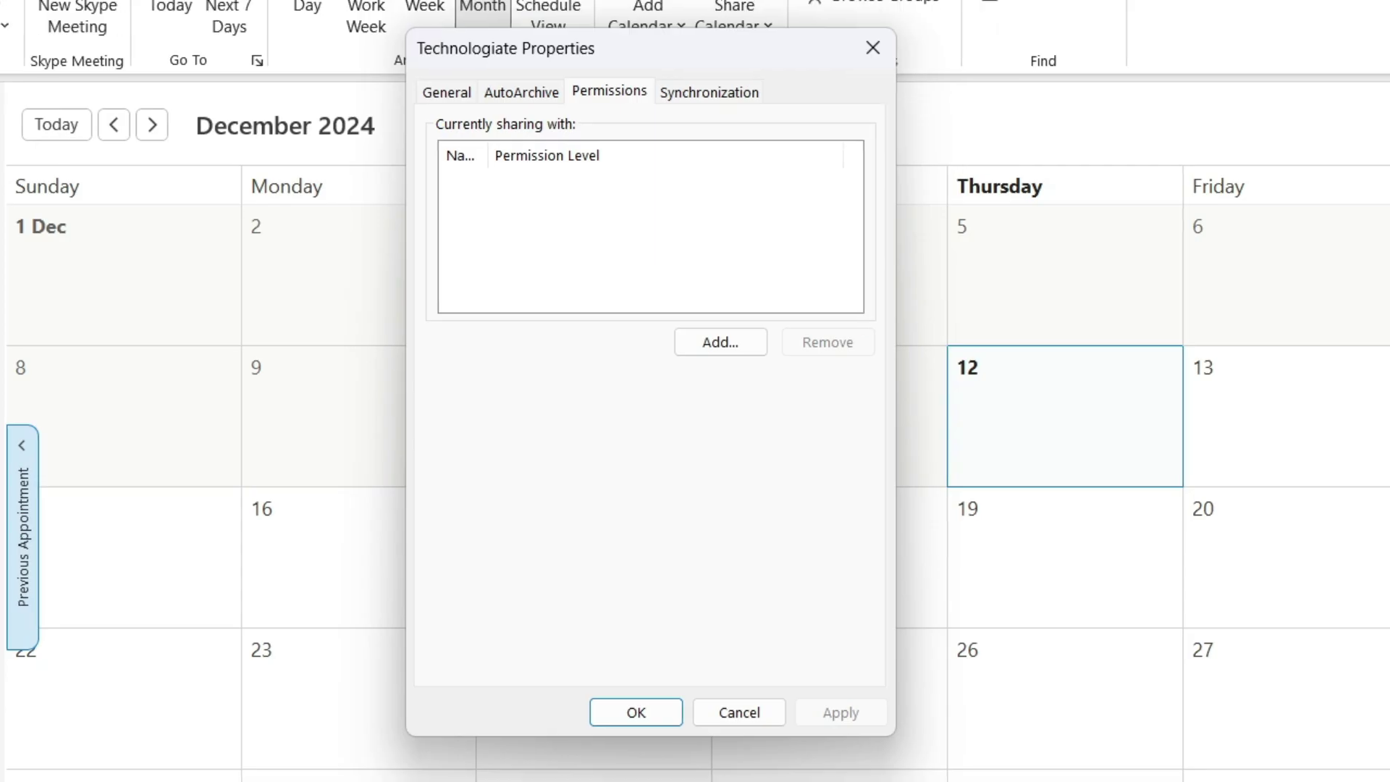
# Open the Add Users picker from the Technologiate Permissions tab.
pyautogui.click(721, 346)
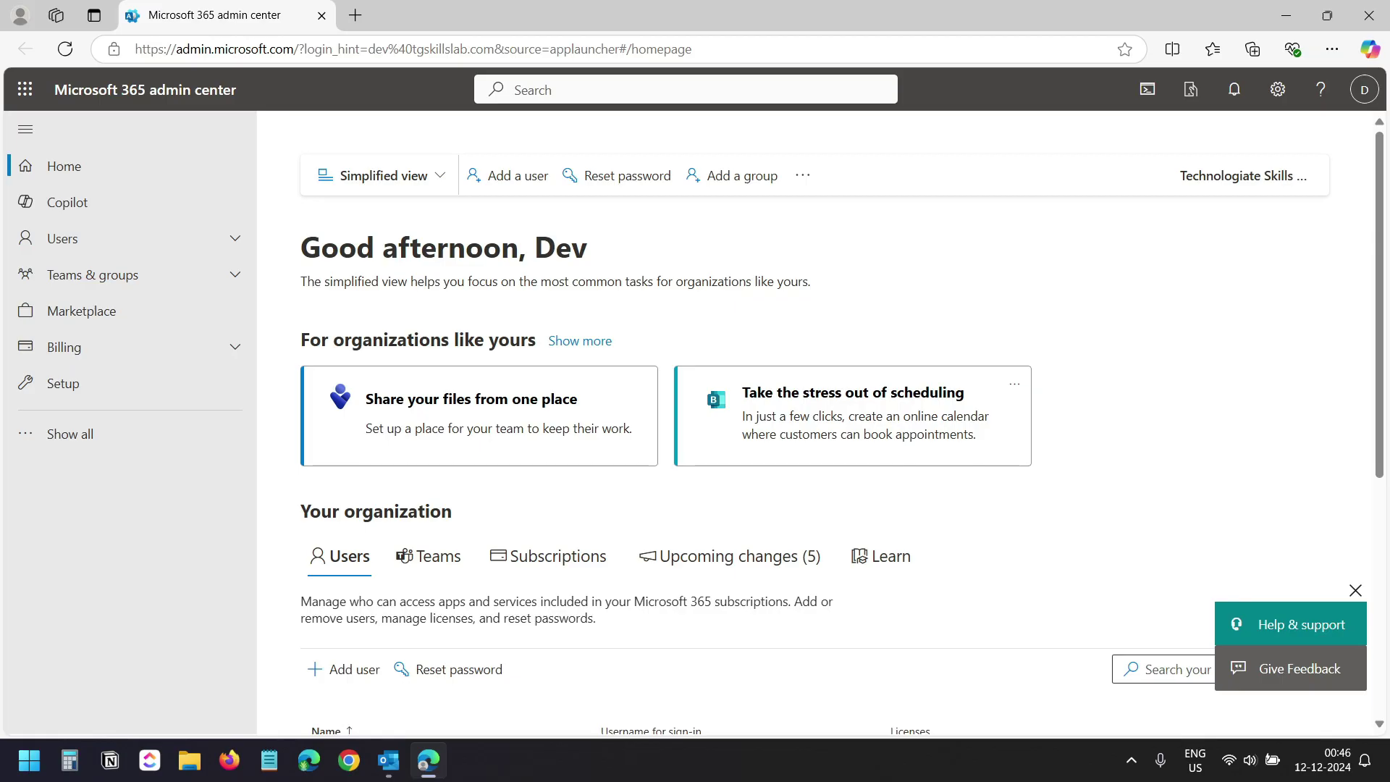
# In the admin center, go to Settings > Org settings > Calendar to check external sharing.
pyautogui.click(128, 438)
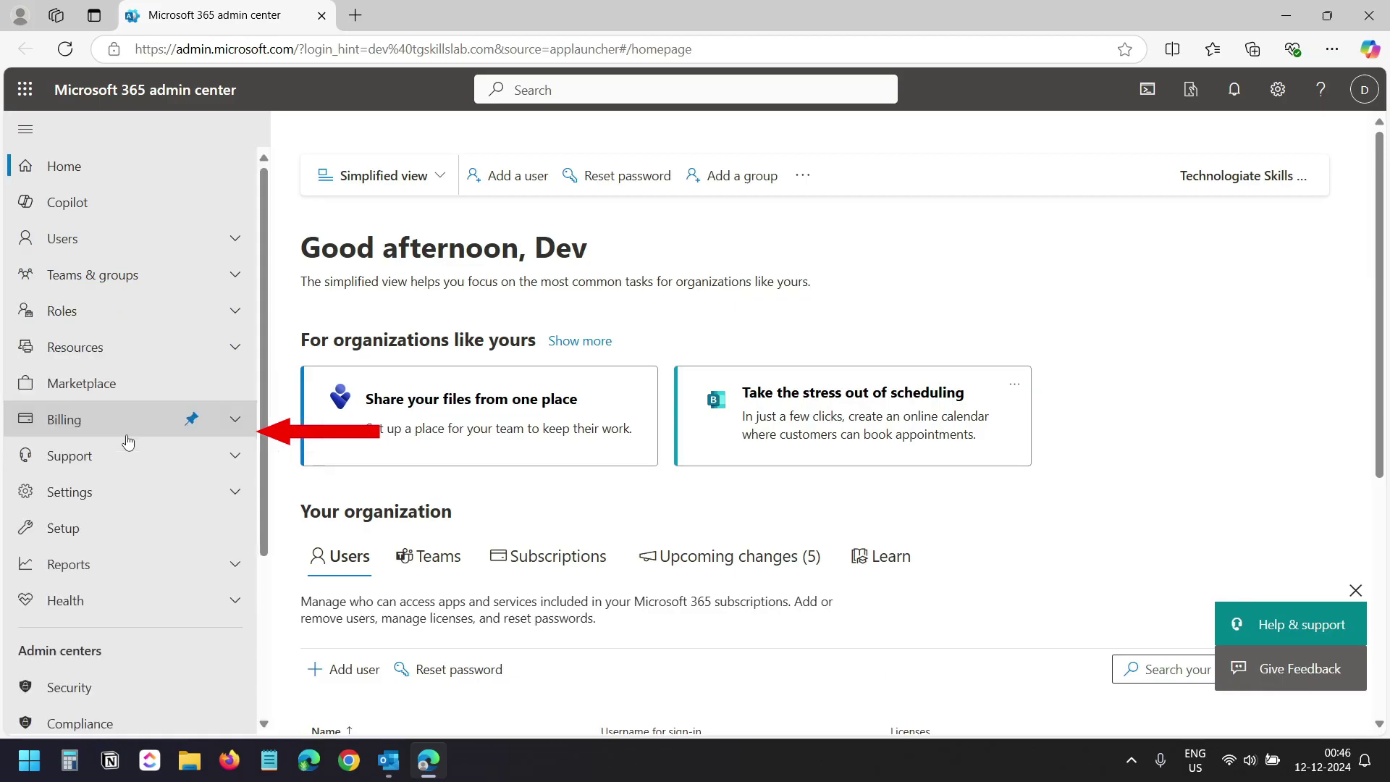
pyautogui.click(105, 495)
pyautogui.scroll(-3, 150, 495)
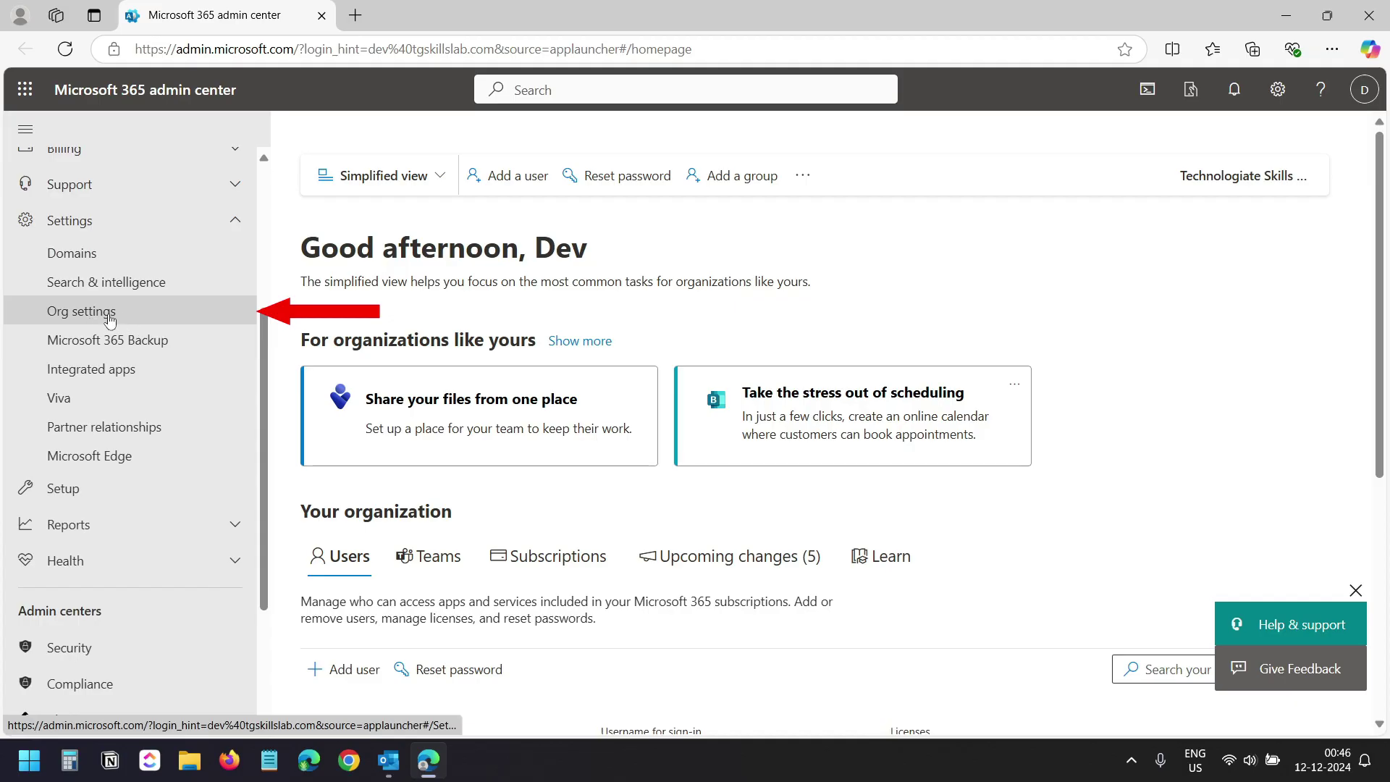
pyautogui.click(109, 312)
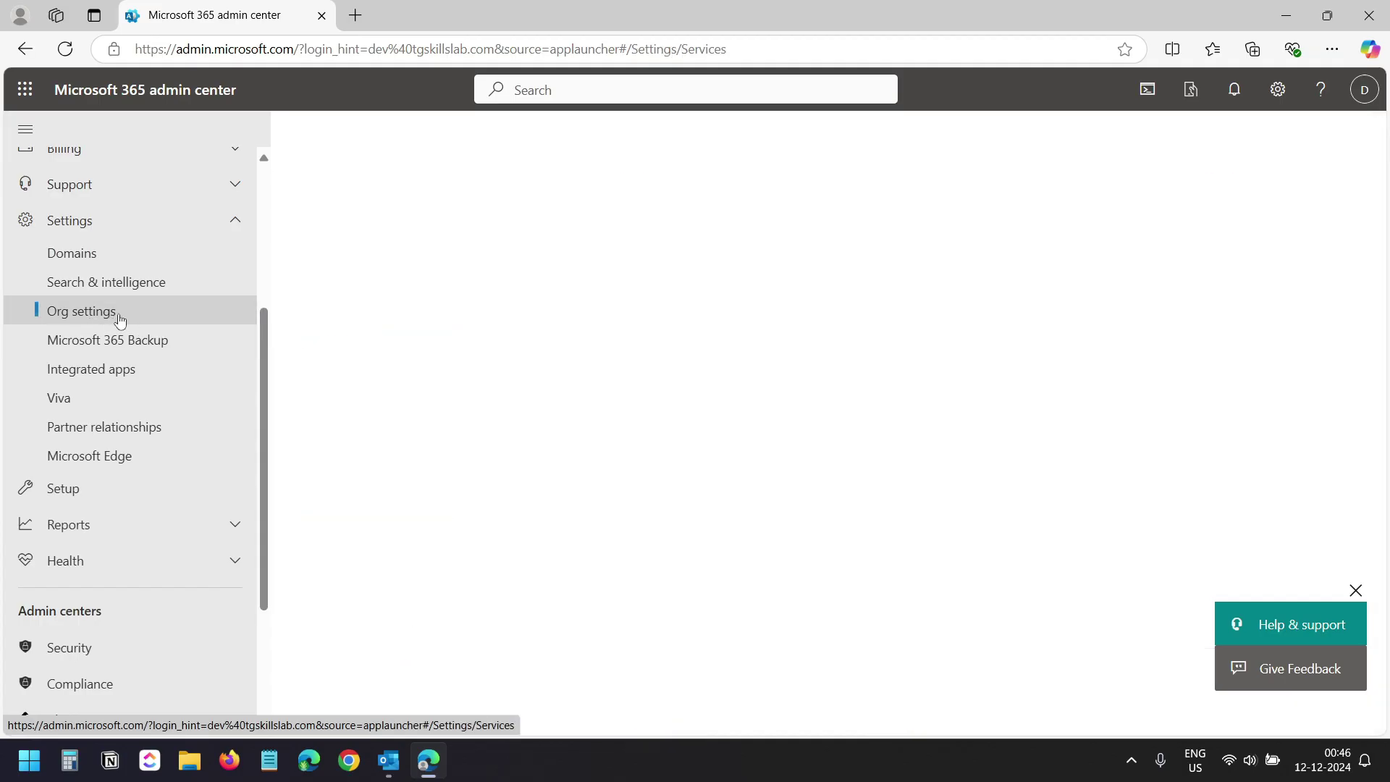
pyautogui.scroll(-3, 315, 318)
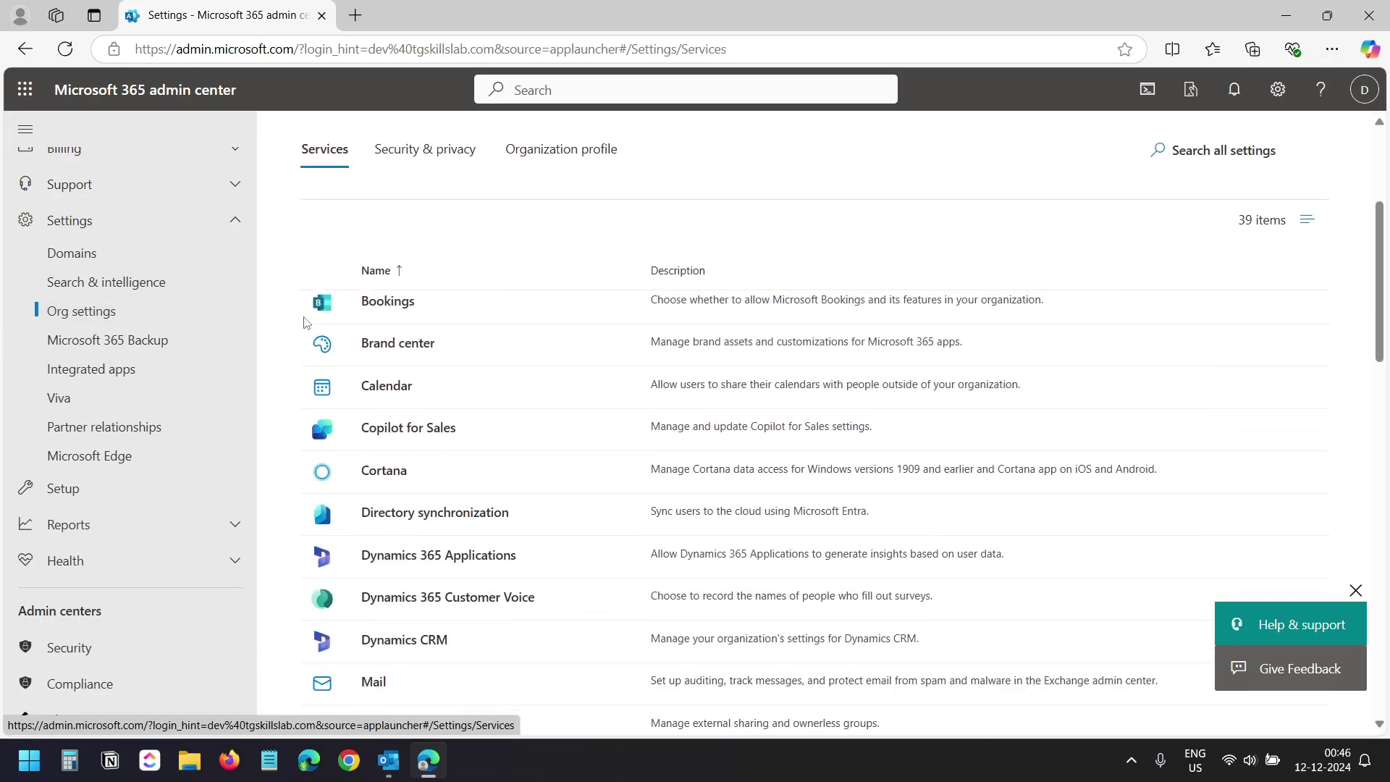
pyautogui.click(397, 388)
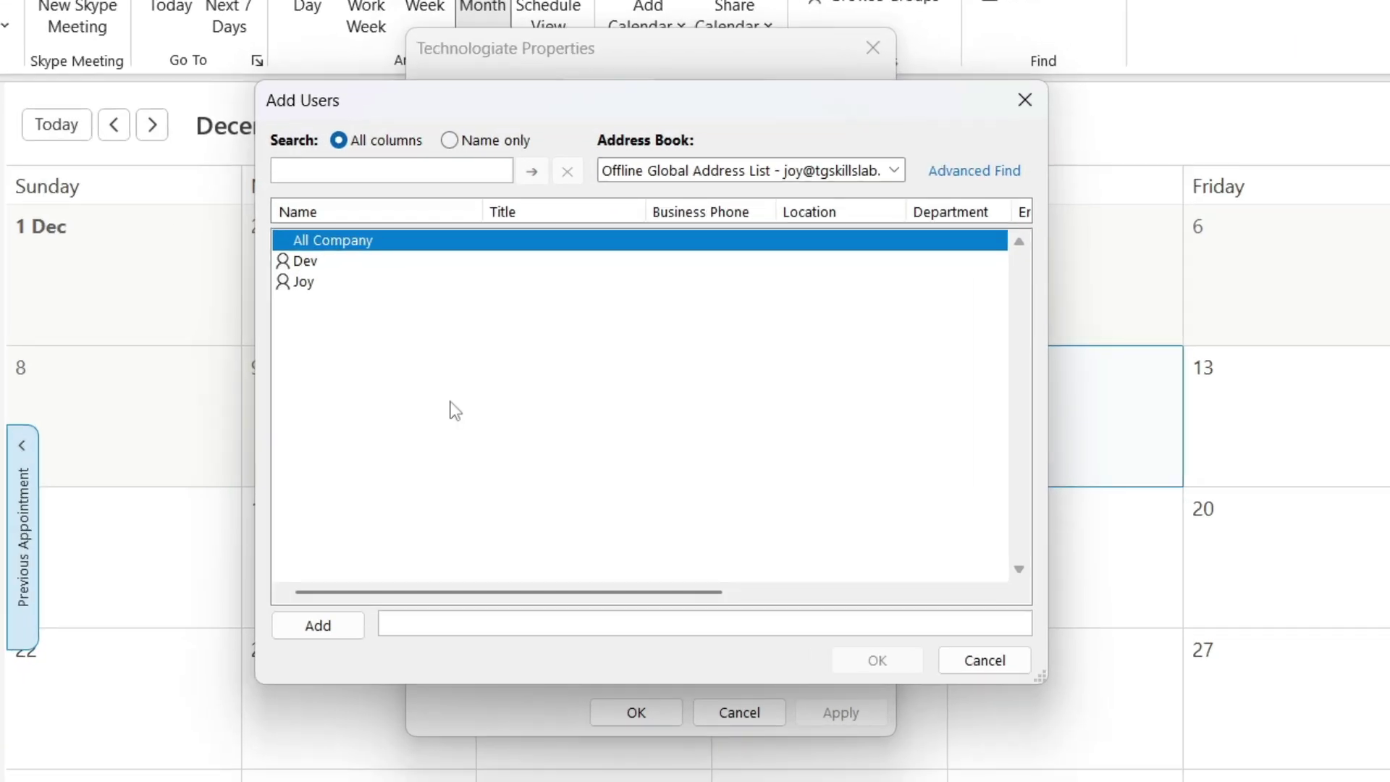
# Enter the colleague's e-mail address as the Technologiate sharing recipient and confirm.
pyautogui.click(304, 282)
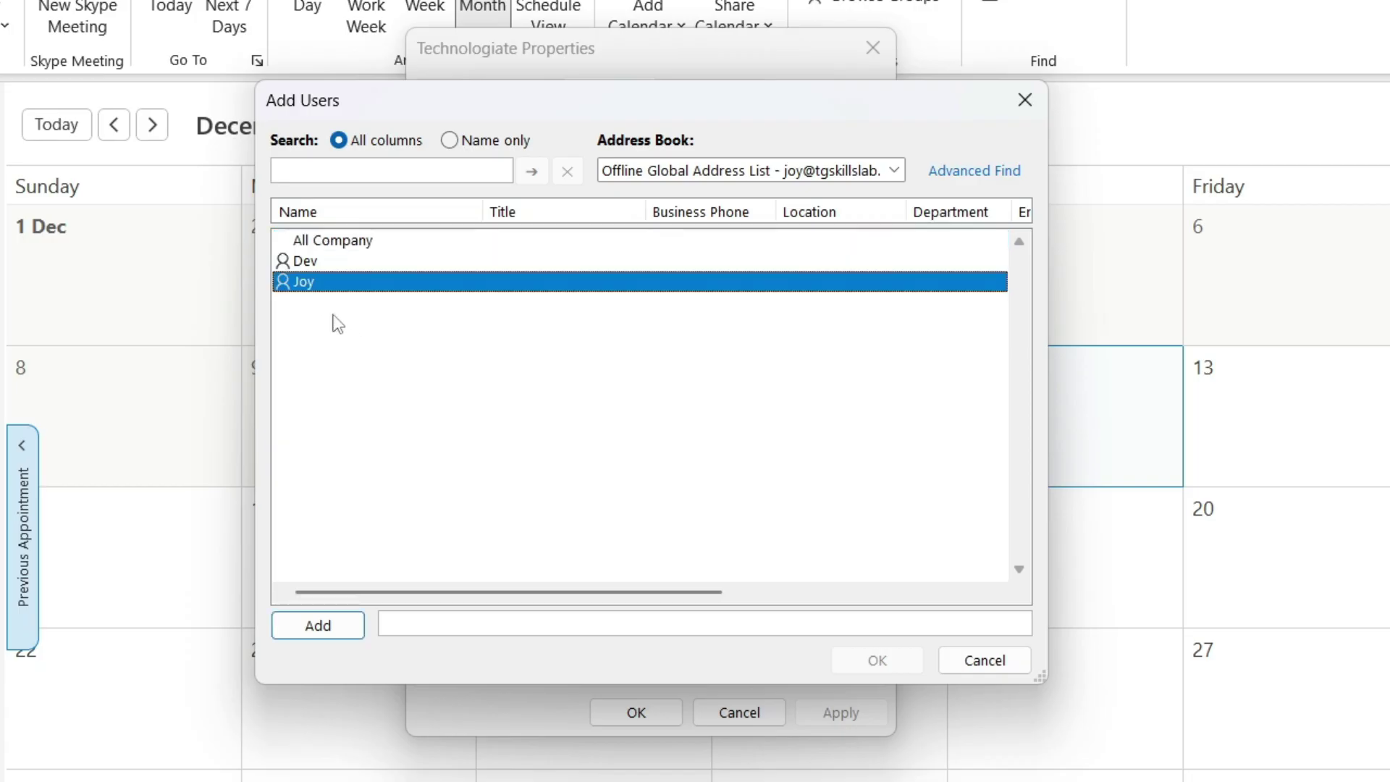
pyautogui.click(323, 627)
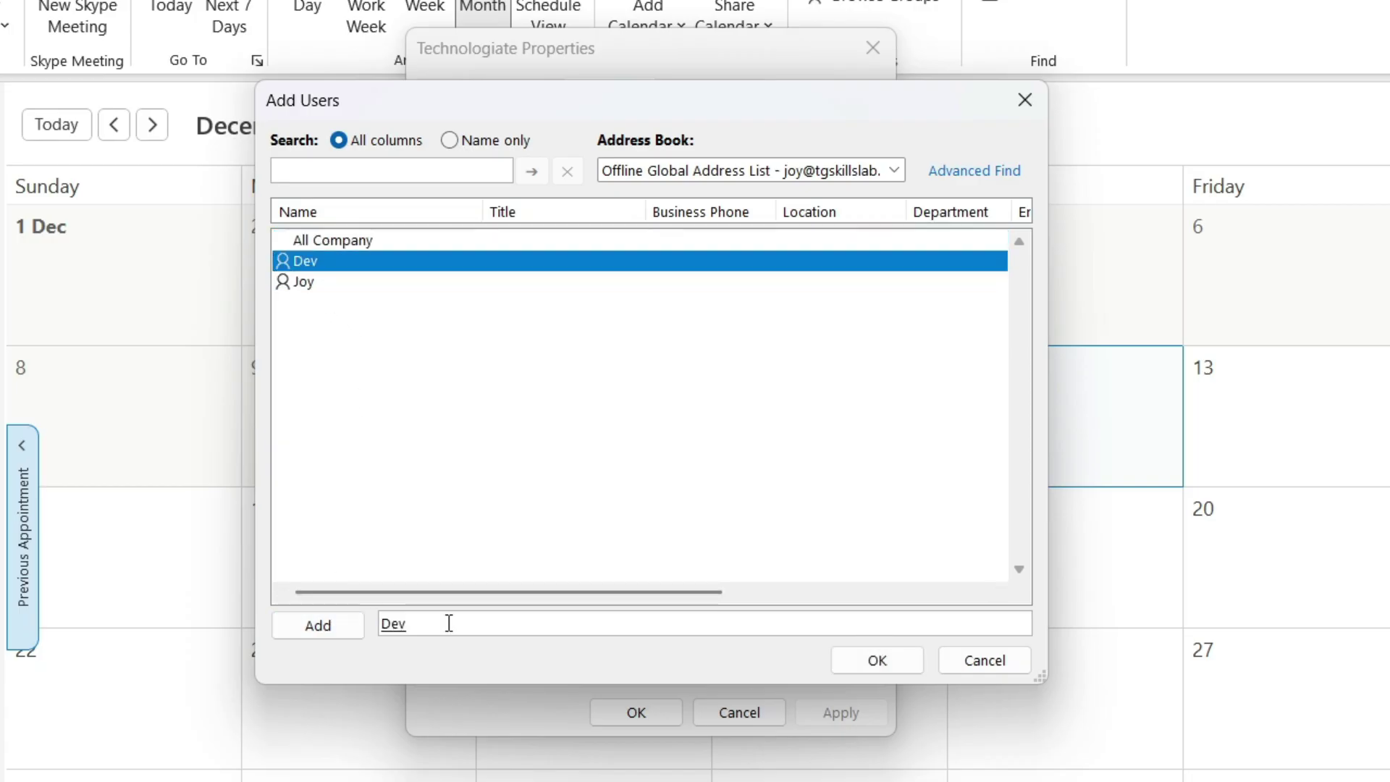
pyautogui.moveTo(449, 622); pyautogui.dragTo(373, 624)
pyautogui.press('BackSpace')
pyautogui.write('de')
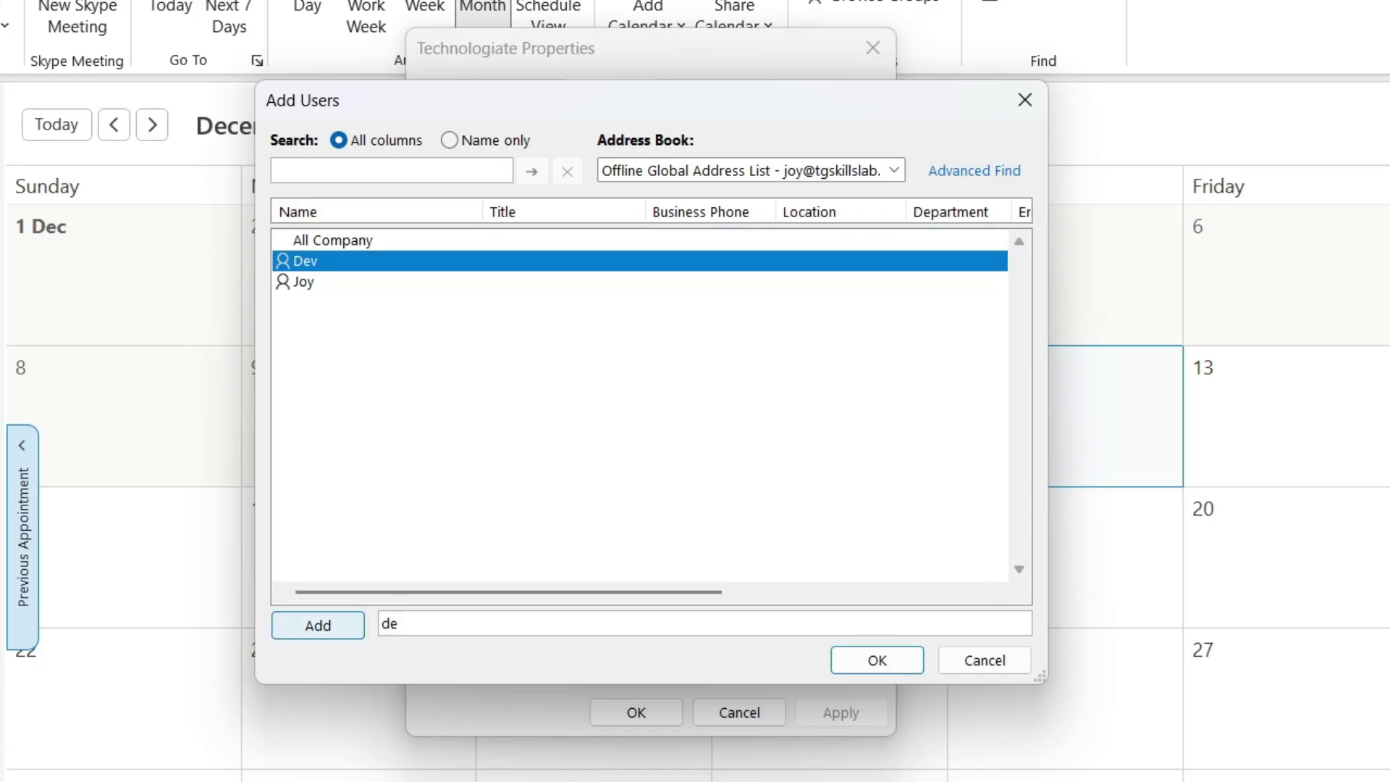
pyautogui.press('BackSpace')
pyautogui.press('BackSpace')
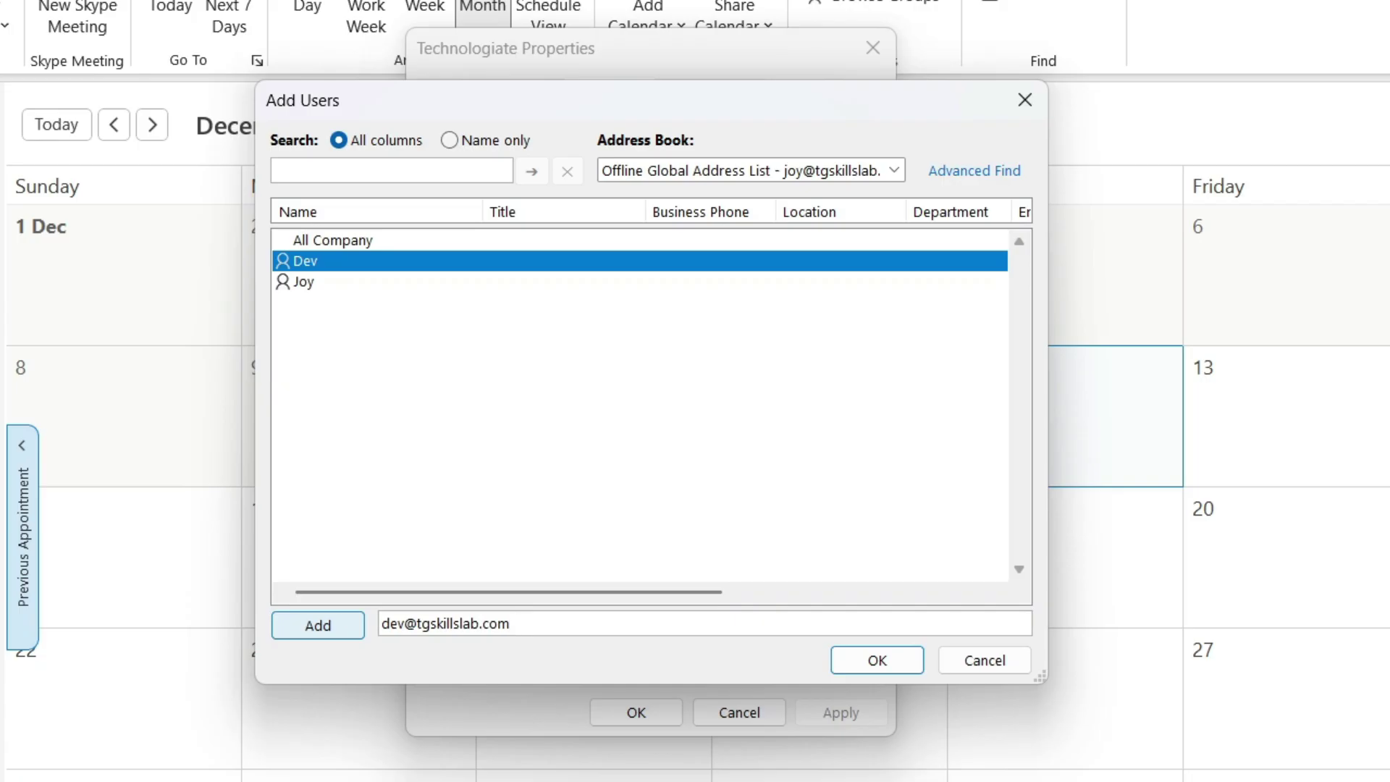
pyautogui.write(';')
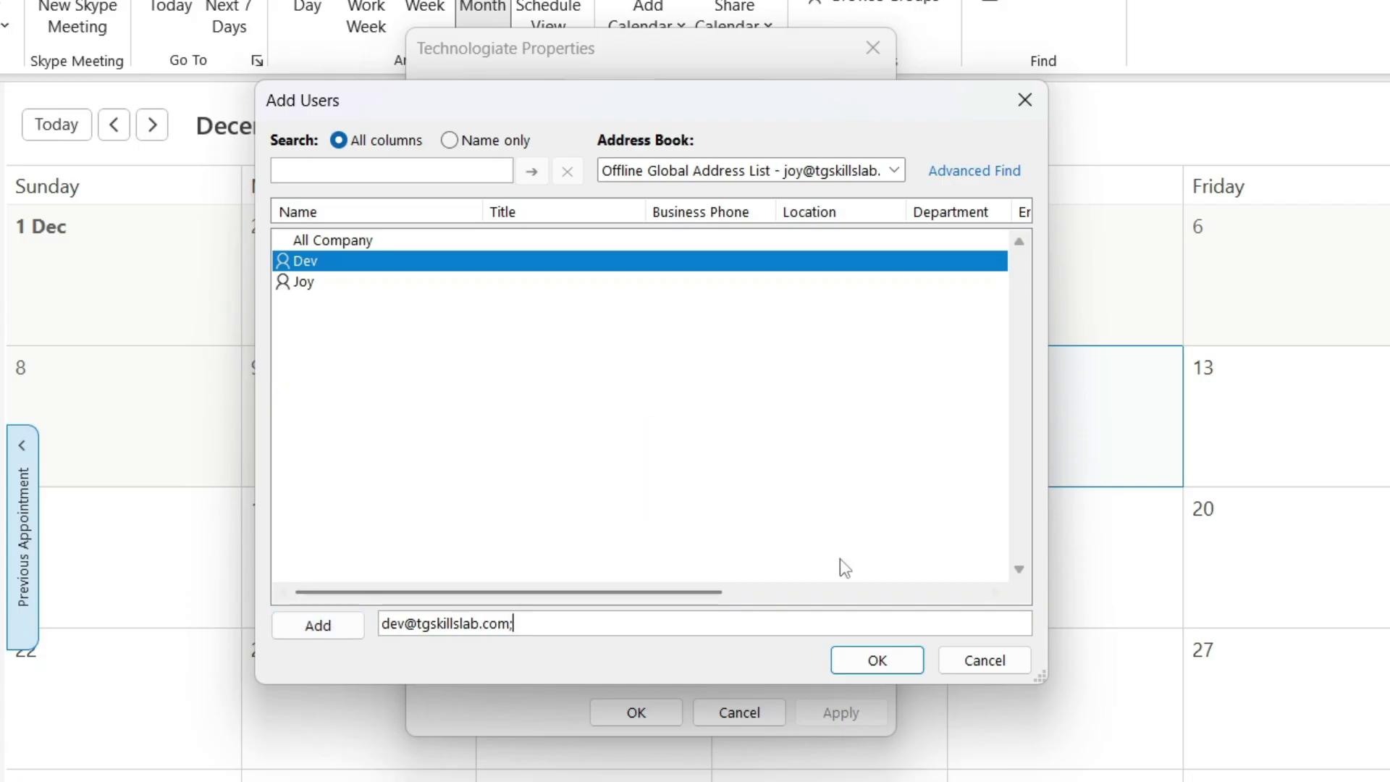
pyautogui.click(880, 660)
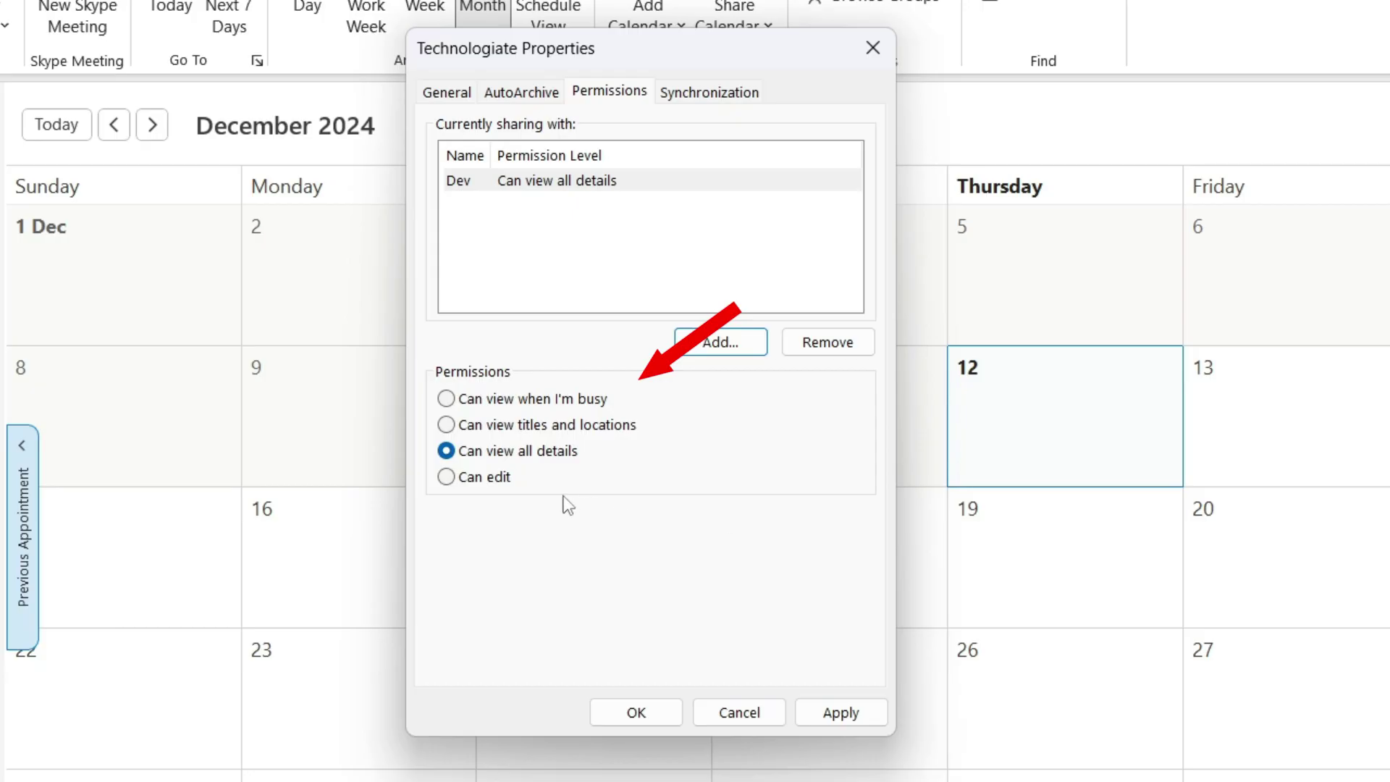
# Set the colleague's permission level to Can edit and save with OK.
pyautogui.click(479, 477)
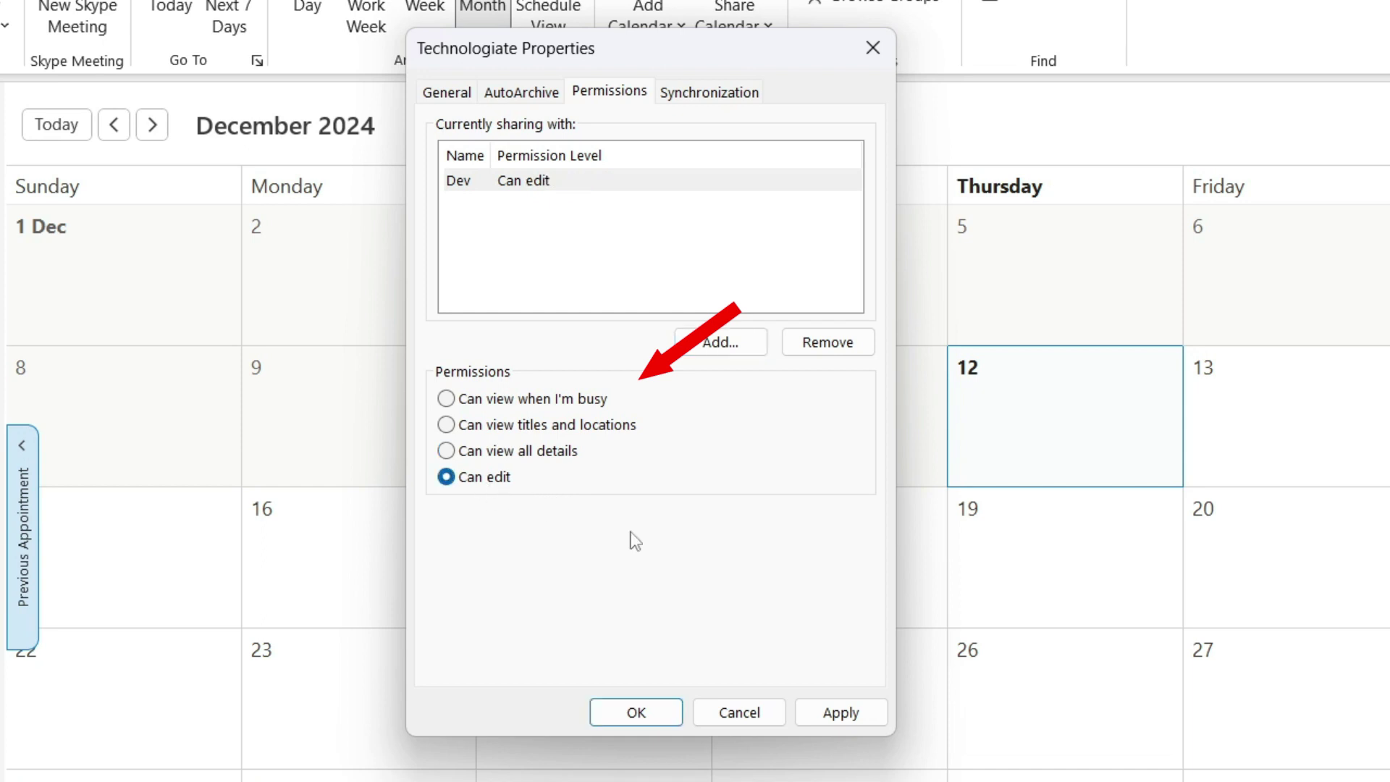
pyautogui.click(638, 710)
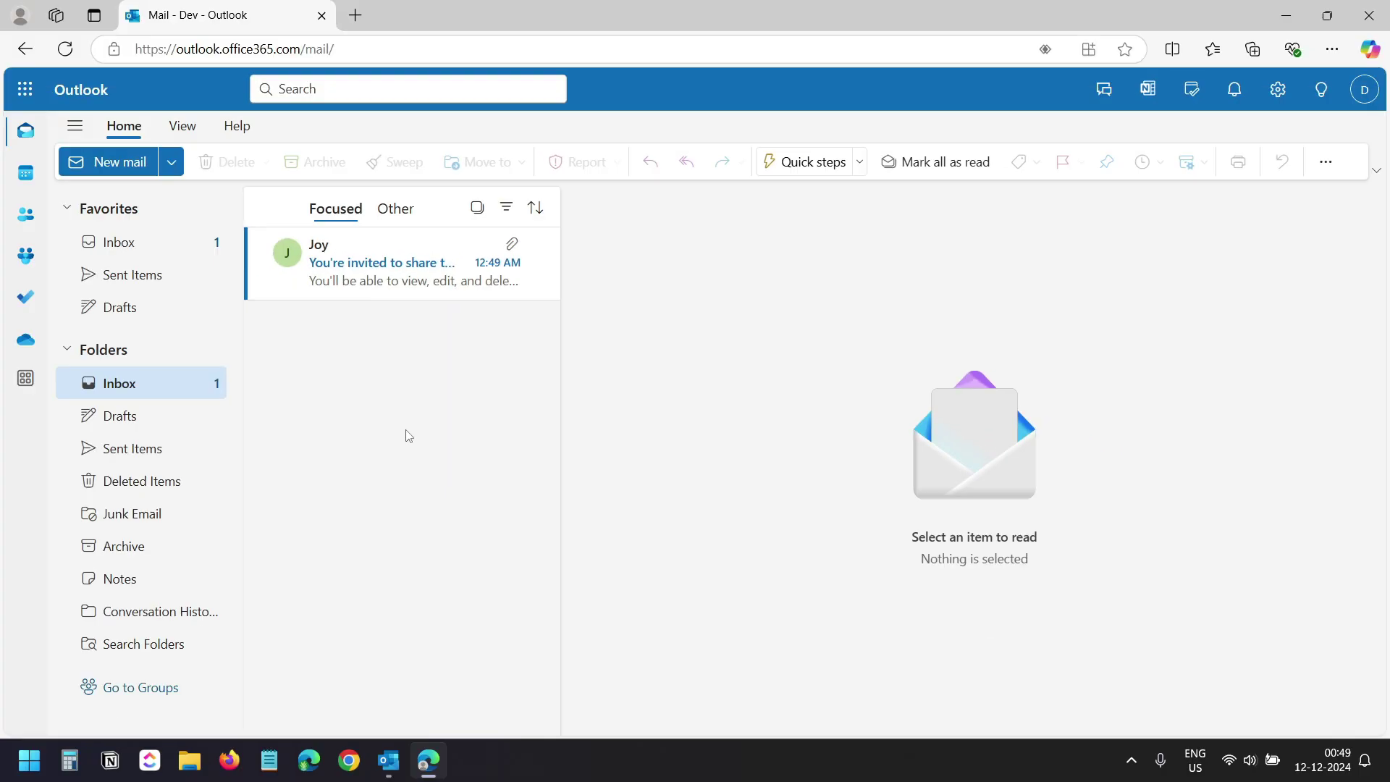
# Accept the Technologiate sharing invitation e-mail and switch to the calendar view.
pyautogui.click(384, 280)
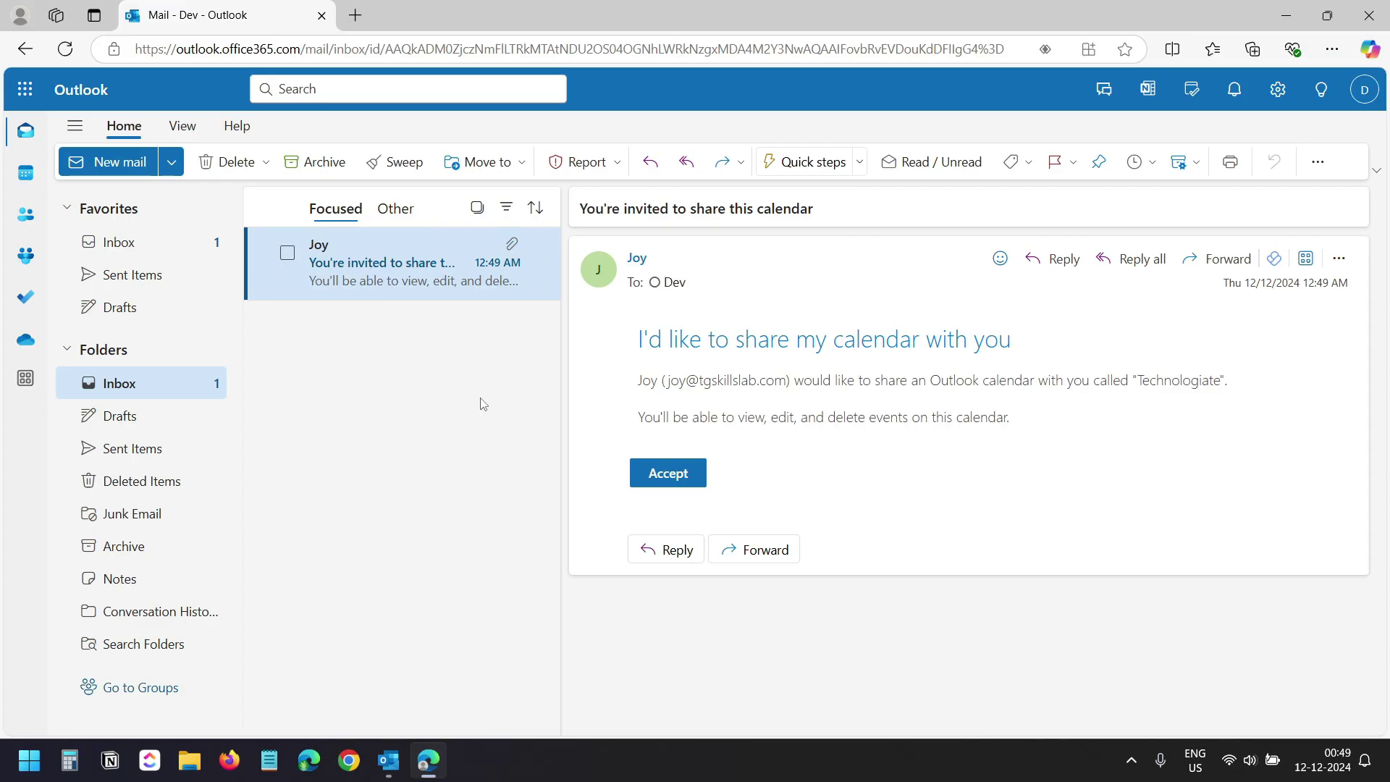
pyautogui.click(682, 473)
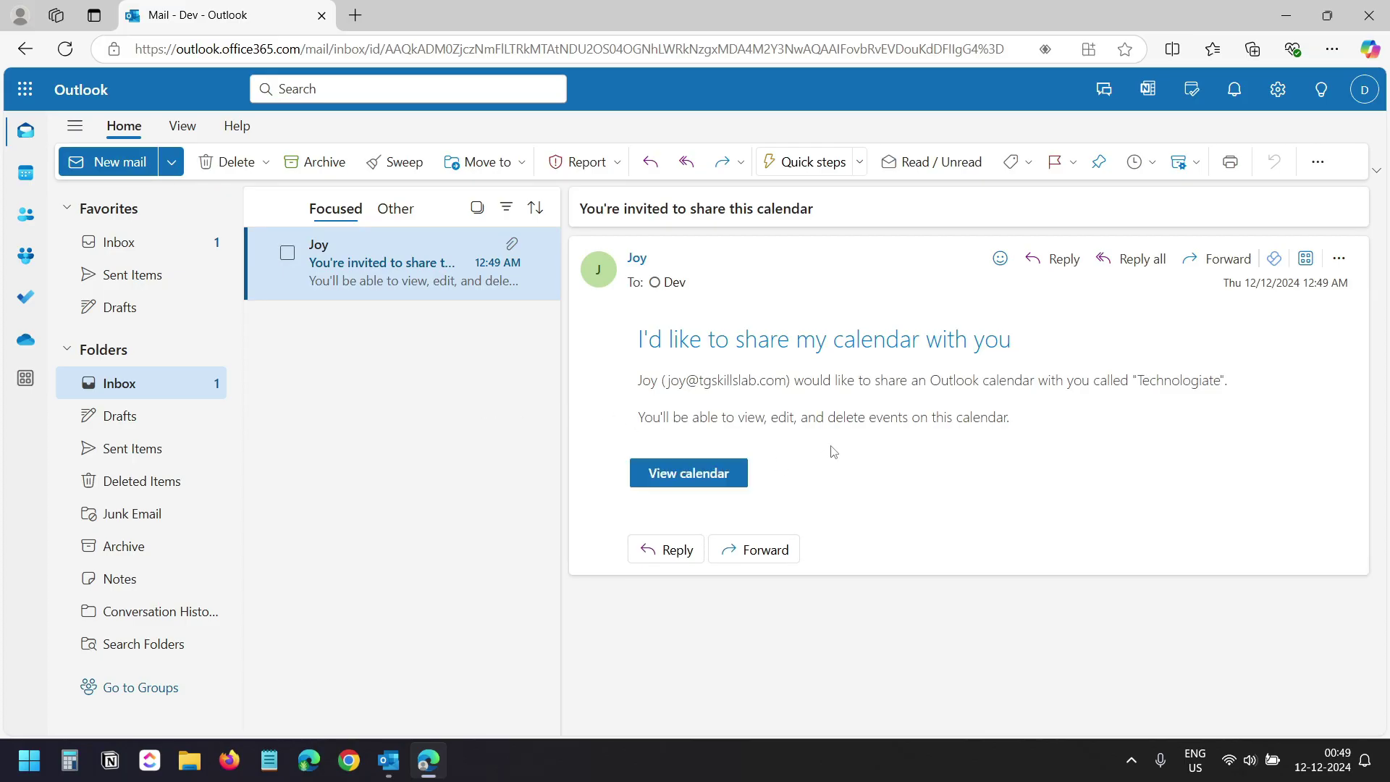
pyautogui.click(26, 174)
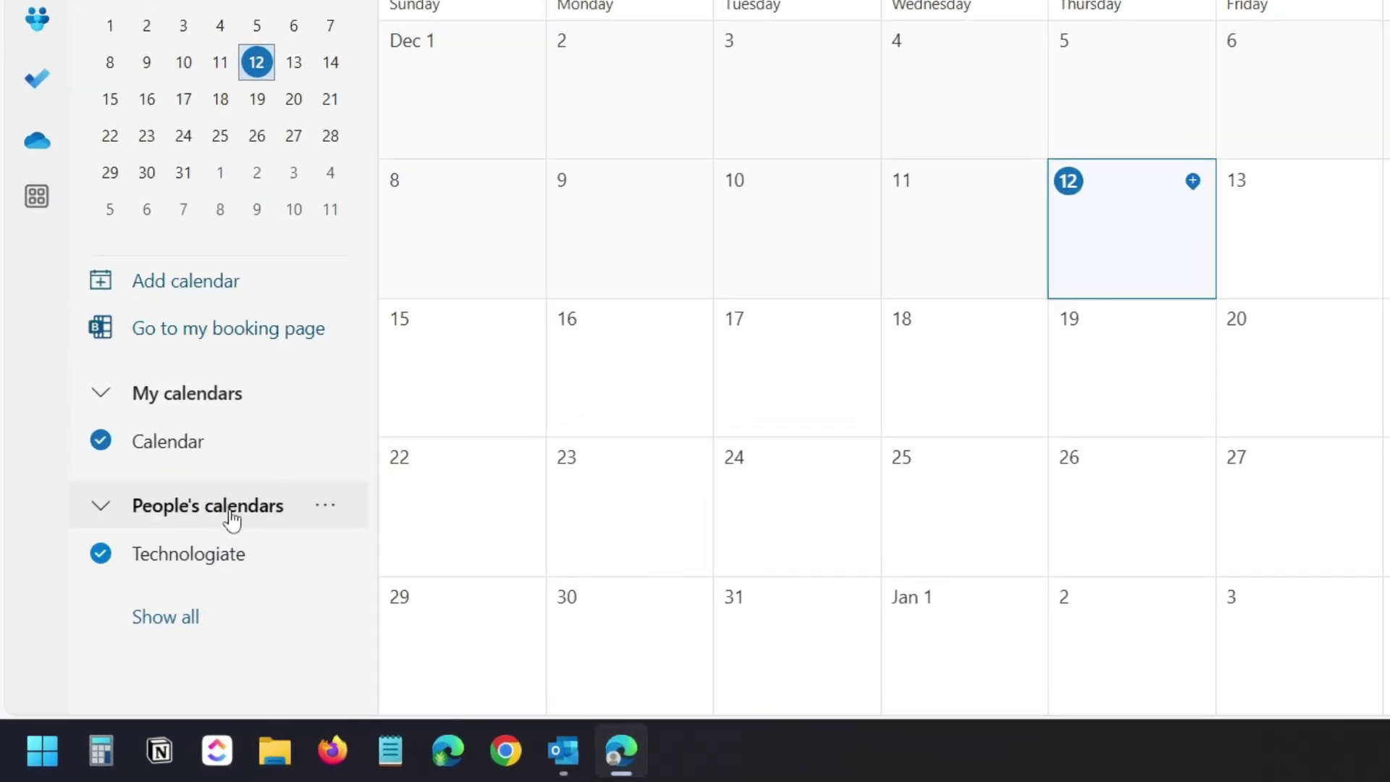
# Save 'Event on shared calendar' on December 23, 8:00–8:30 AM, to the Technologiate calendar.
pyautogui.click(664, 469)
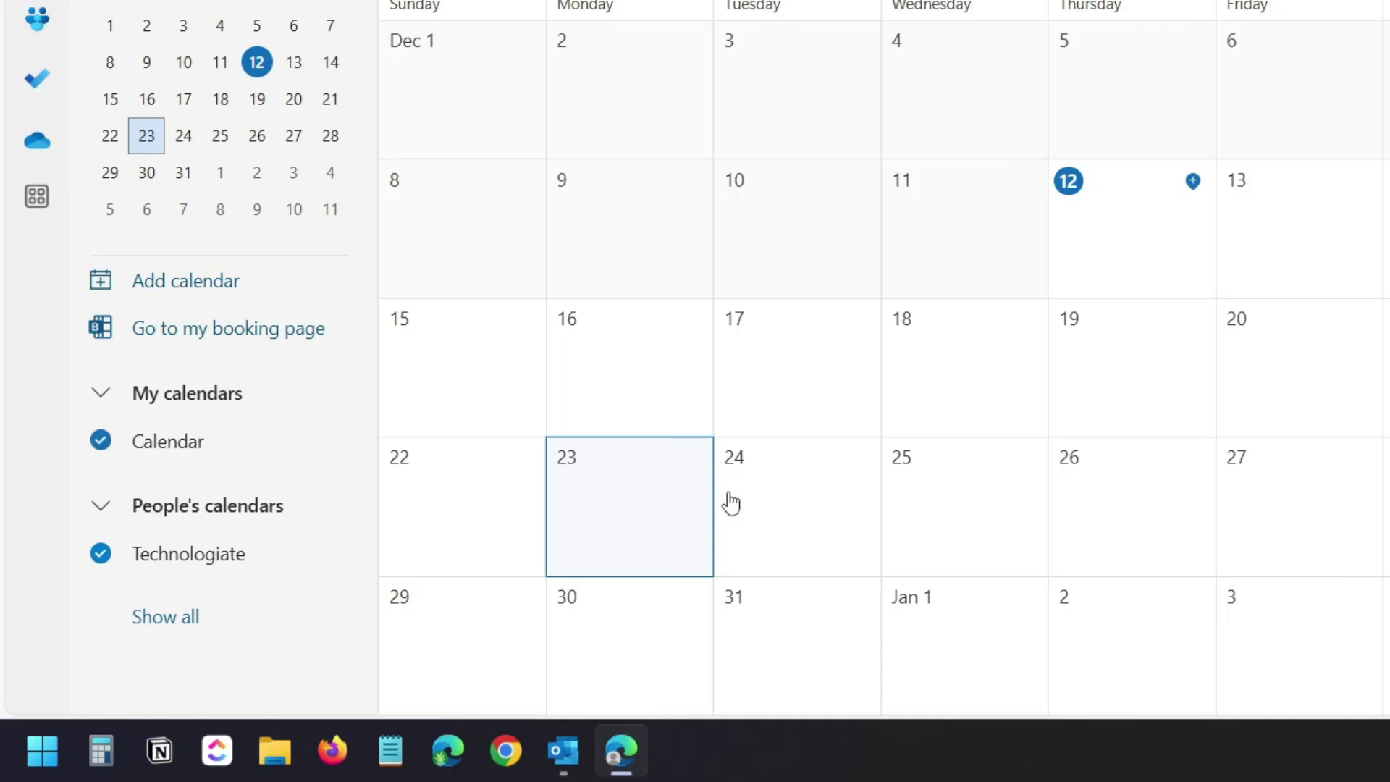
pyautogui.click(652, 509)
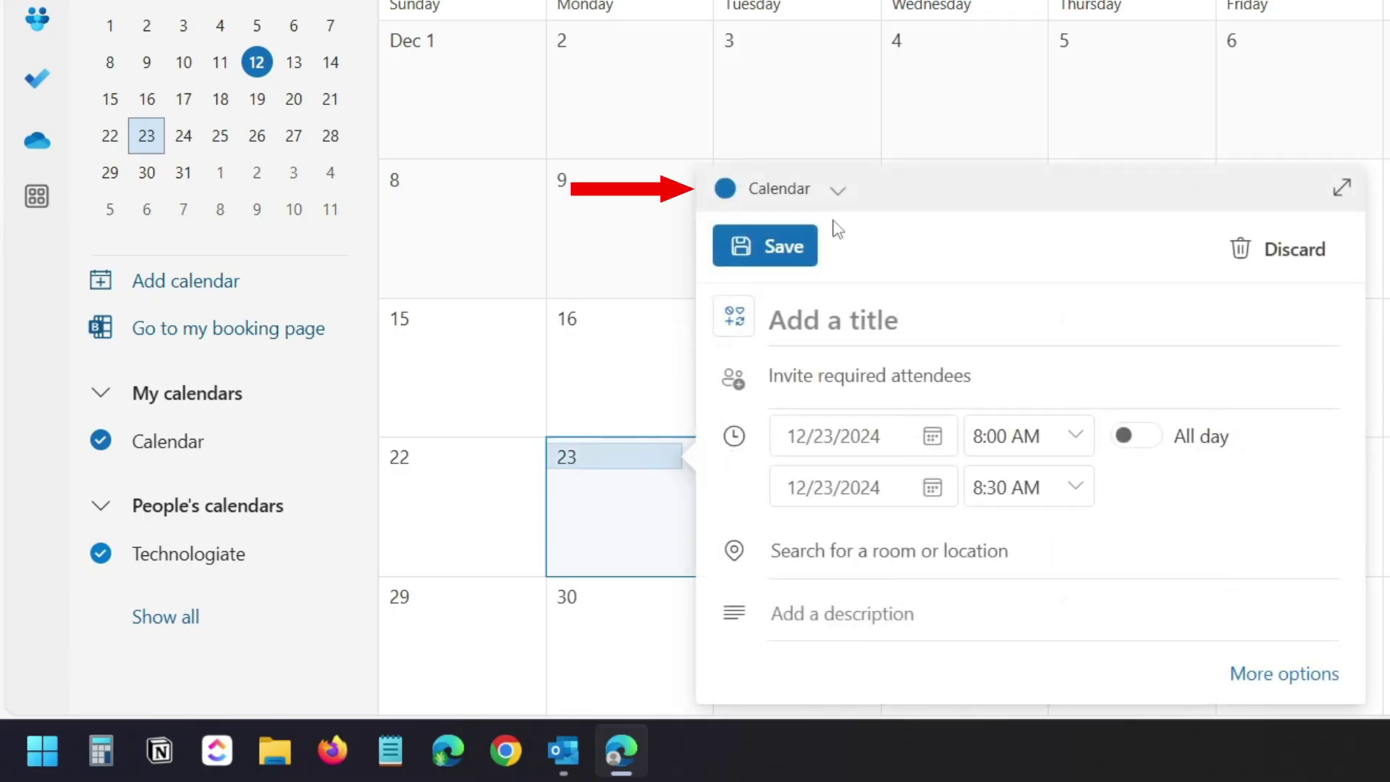
pyautogui.click(834, 196)
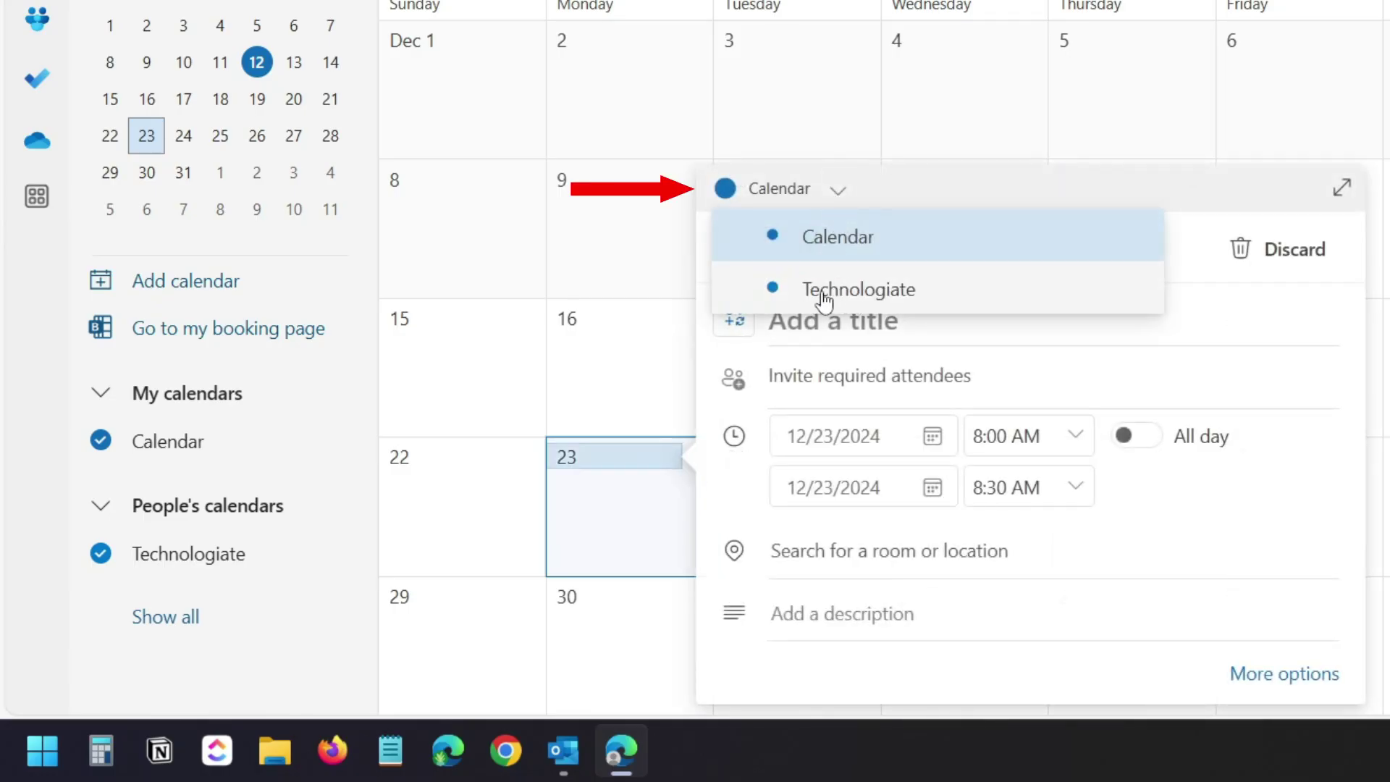
pyautogui.click(855, 291)
pyautogui.click(891, 320)
pyautogui.write('Event on shared calendar')
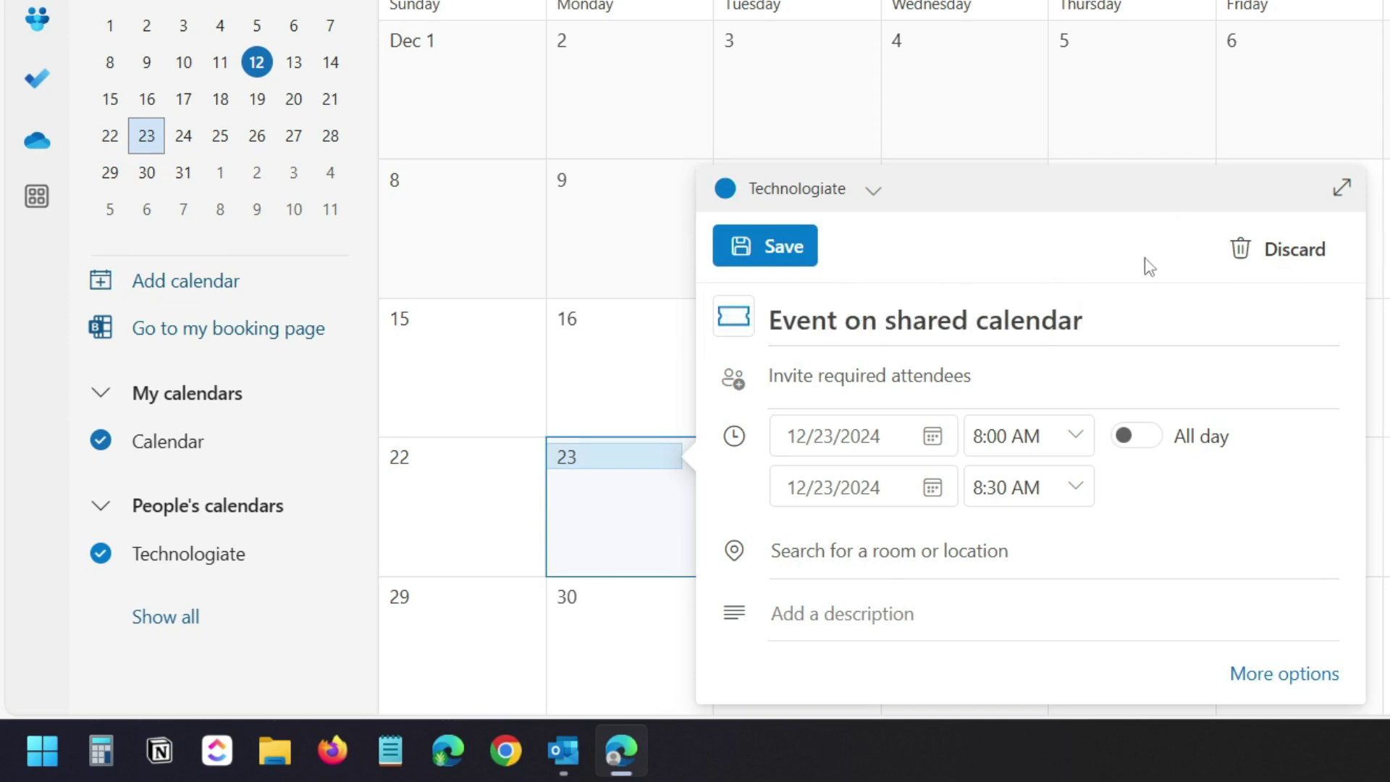
pyautogui.click(778, 257)
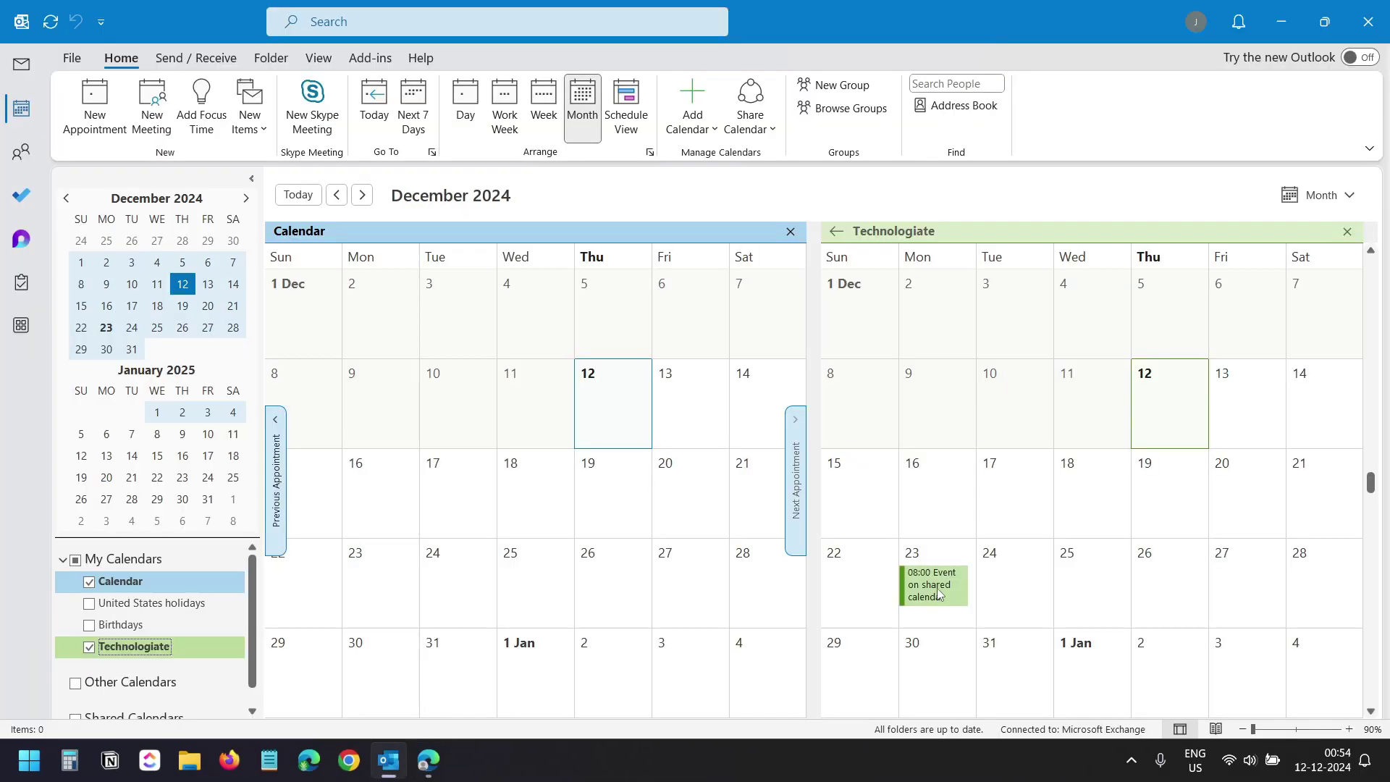
pyautogui.moveTo(937, 594)
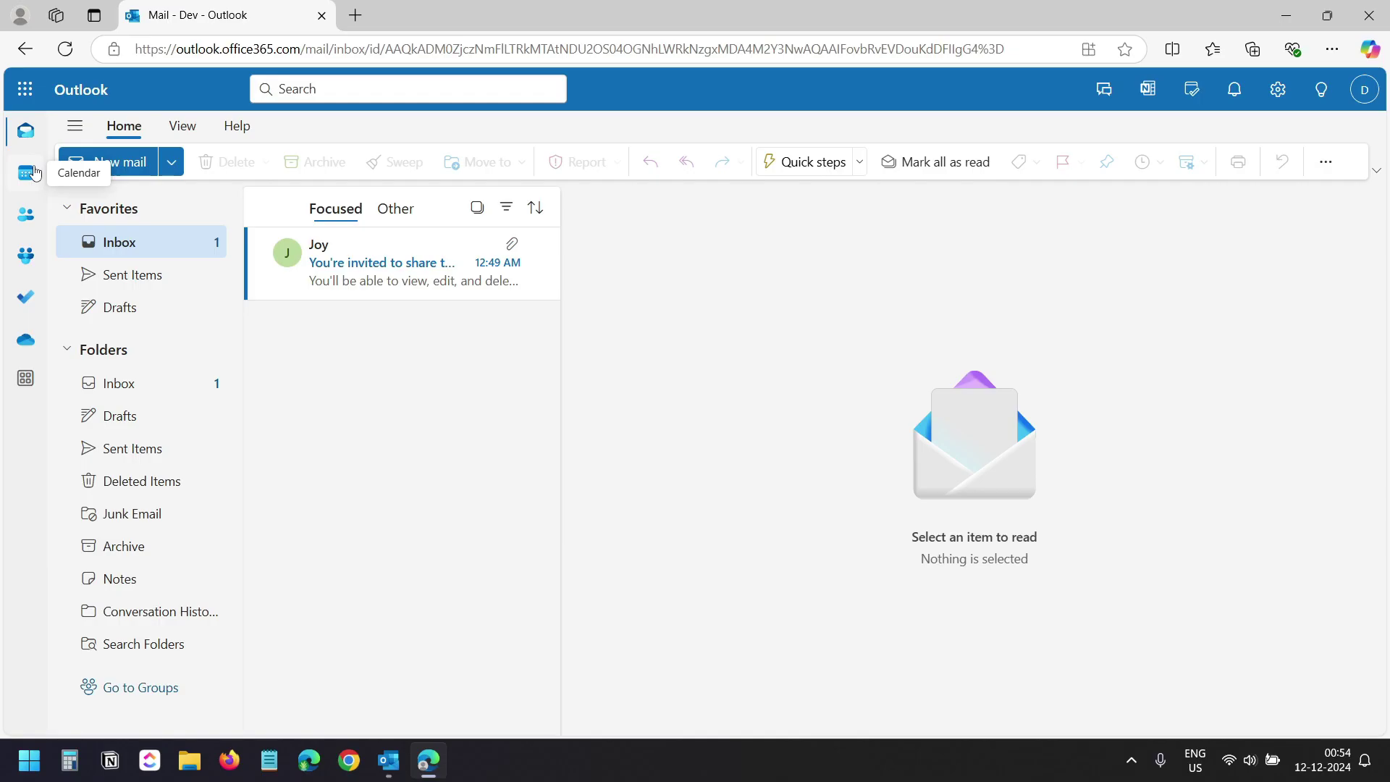
# Add a blank calendar called TG, coloured green with the notepad charm, and save it.
pyautogui.click(34, 174)
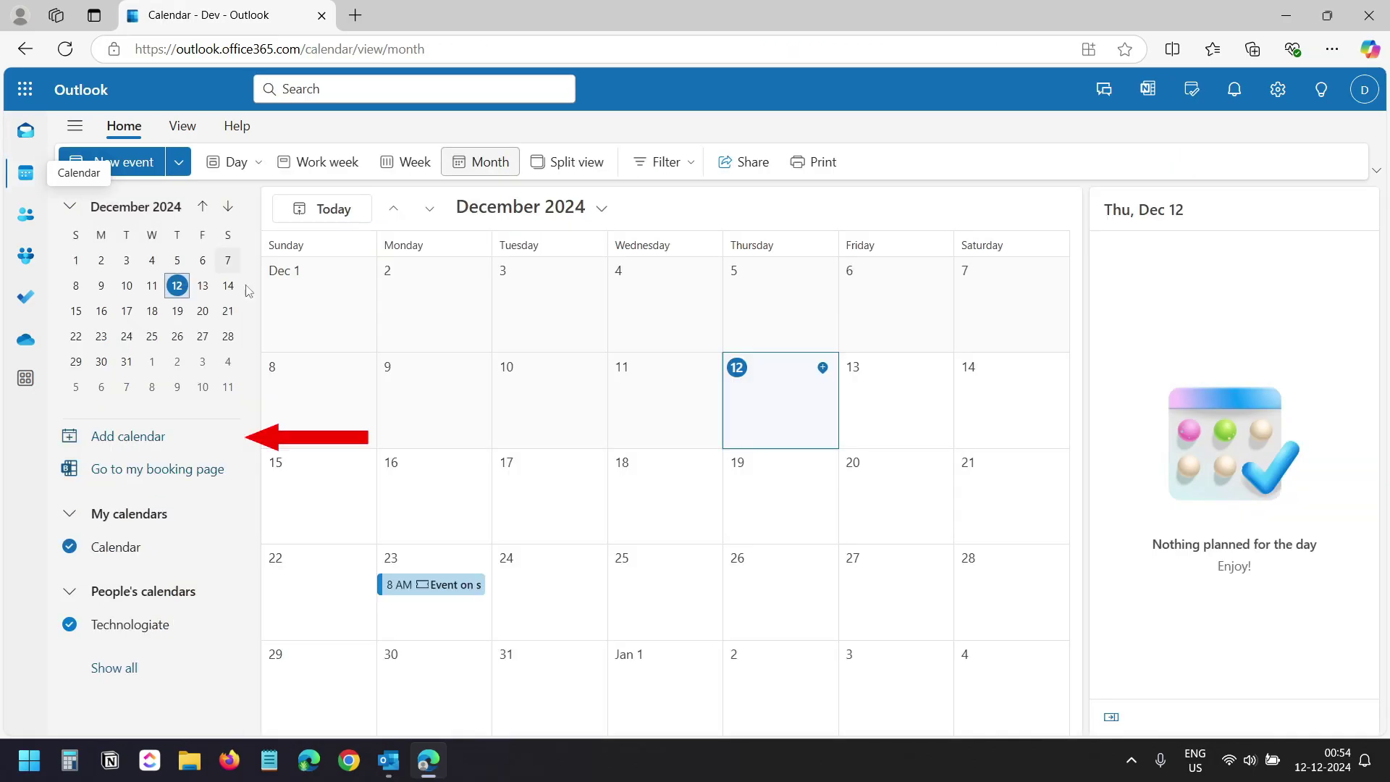
pyautogui.click(139, 439)
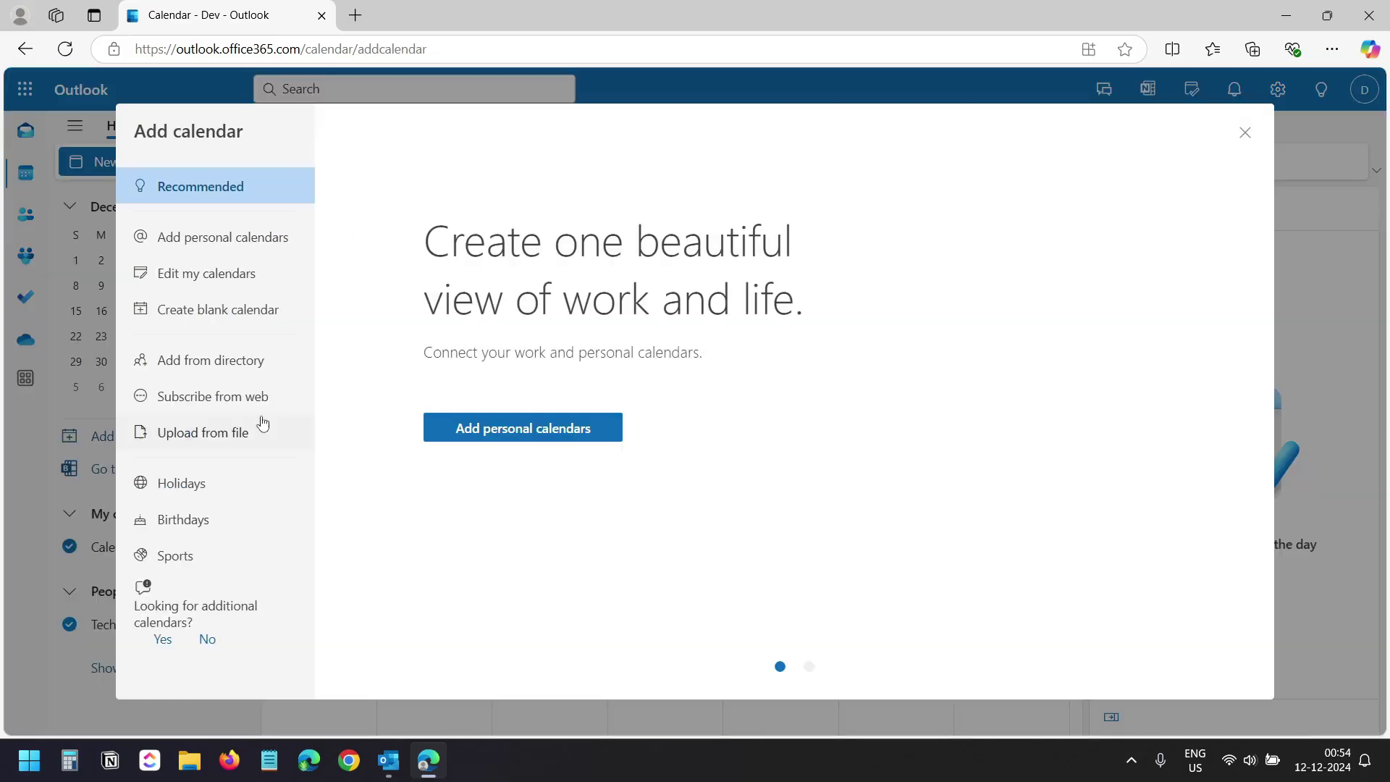
pyautogui.click(241, 322)
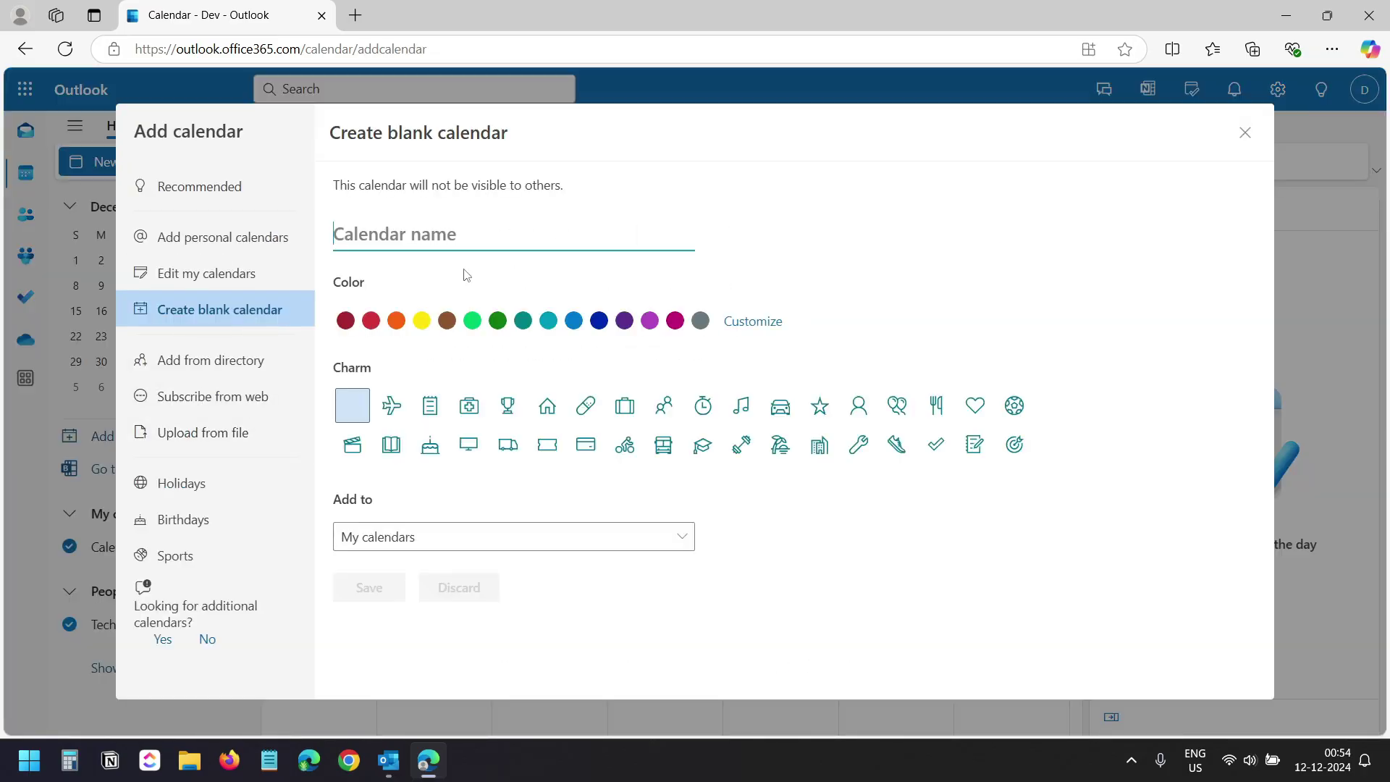
pyautogui.write('TG')
pyautogui.click(475, 322)
pyautogui.click(430, 406)
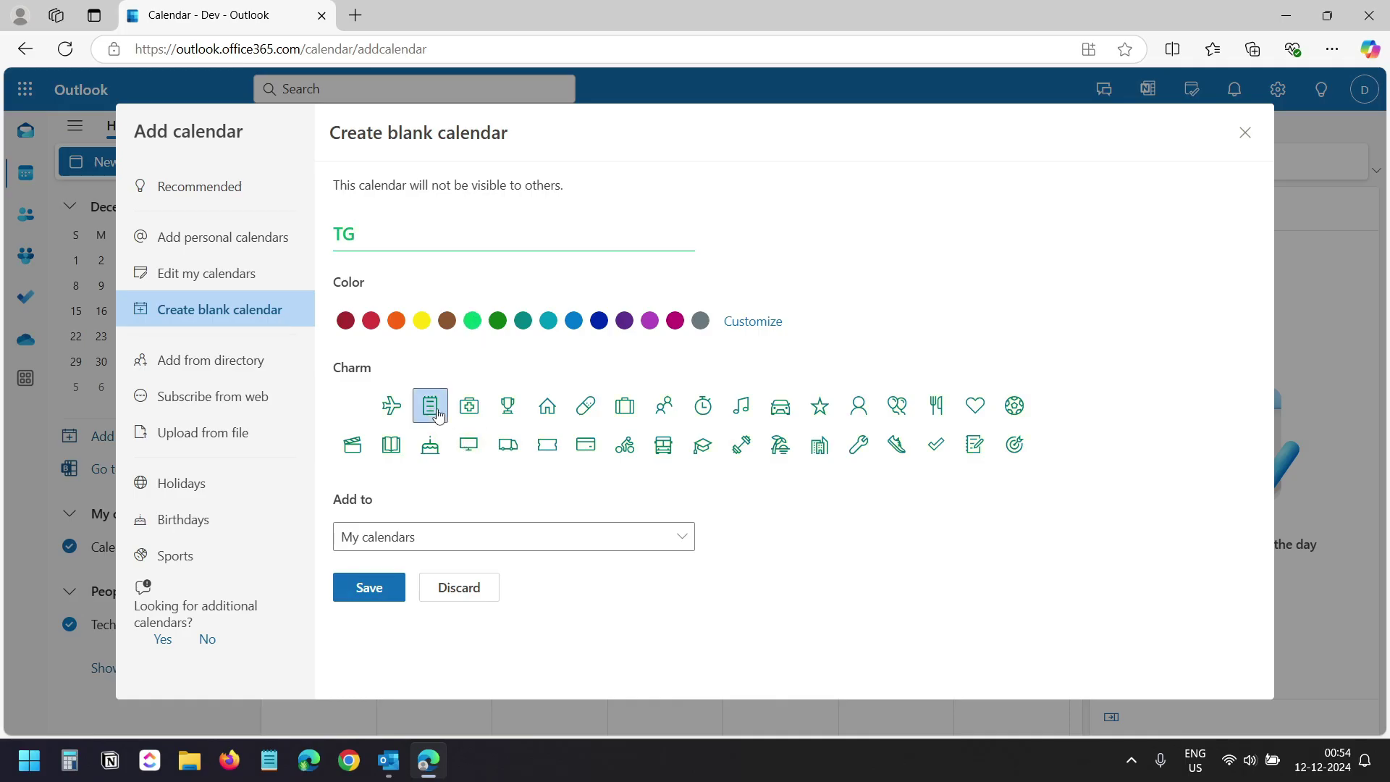
pyautogui.click(404, 590)
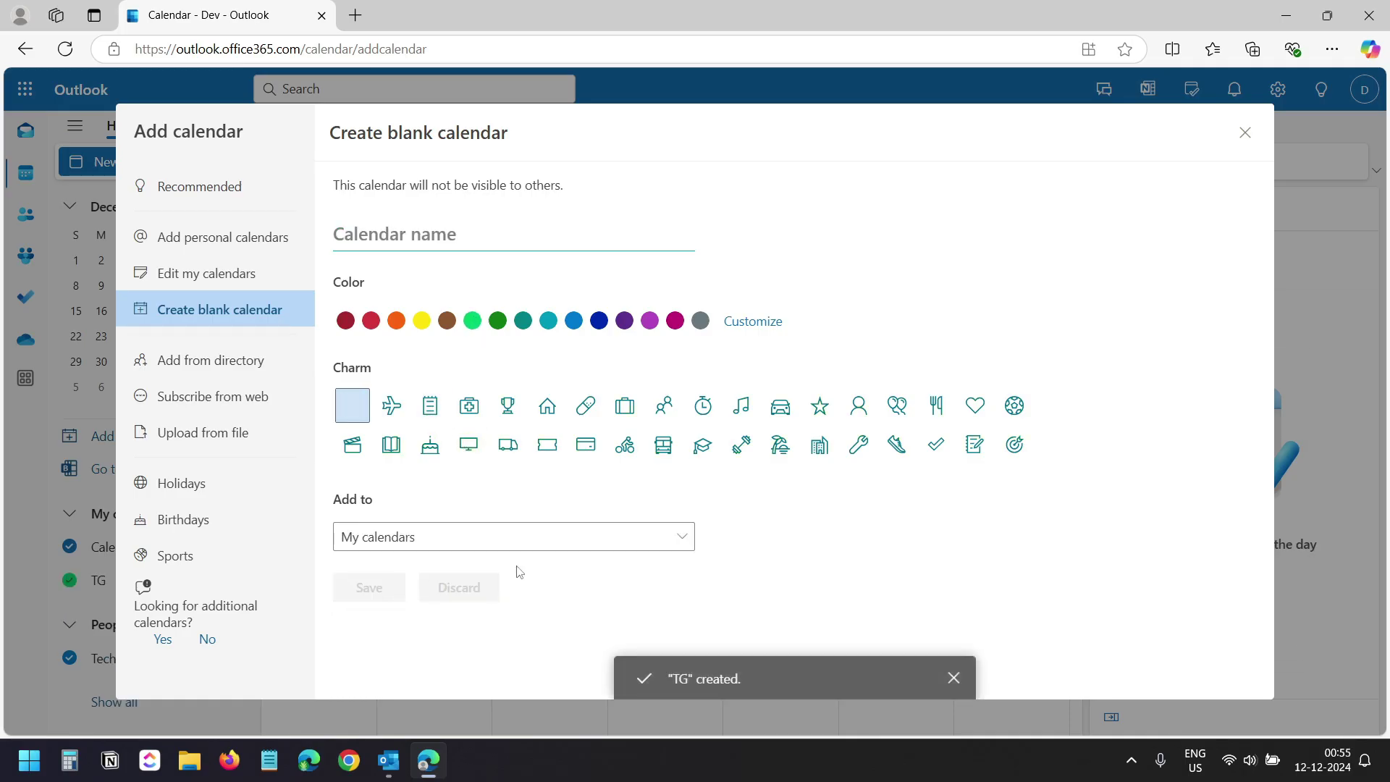
pyautogui.click(1245, 133)
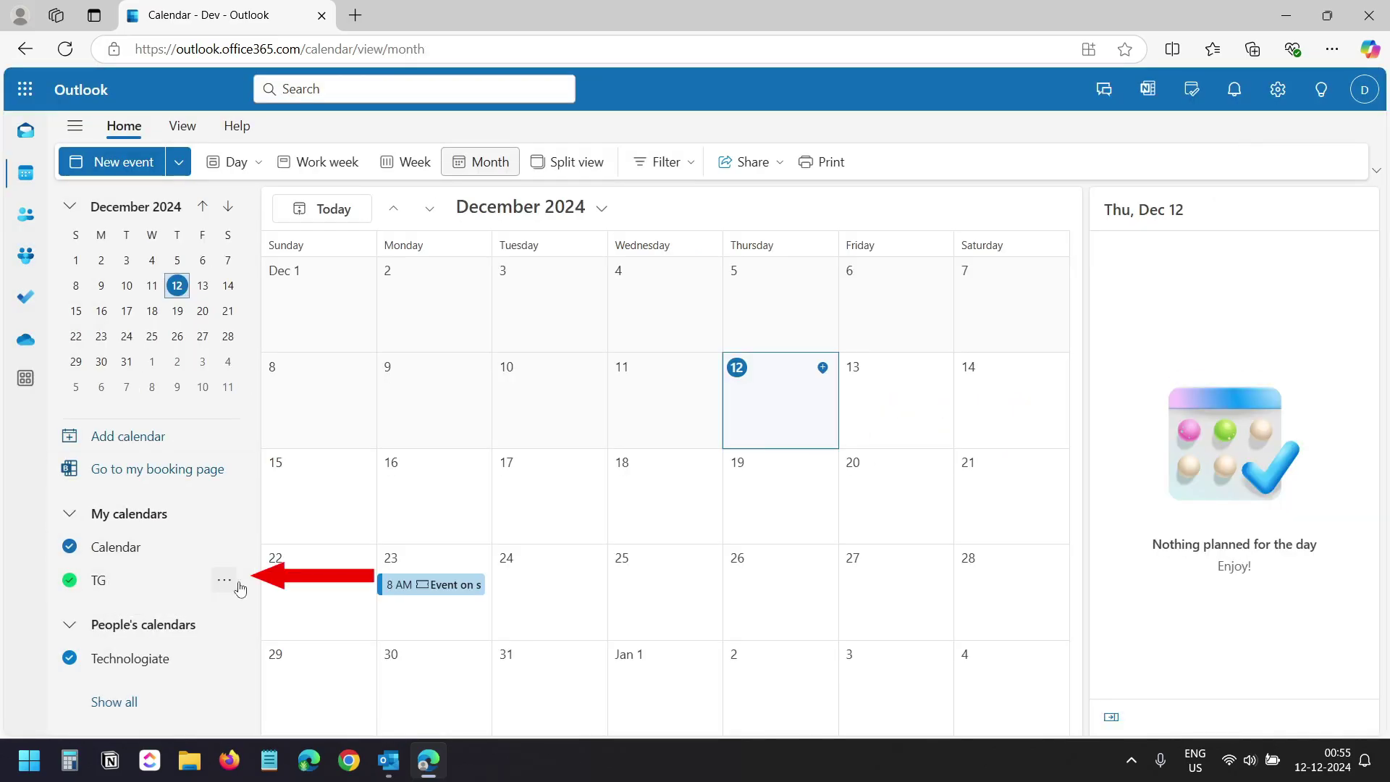
# Send a TG sharing invitation to the suggested colleague with Can edit permission.
pyautogui.click(225, 583)
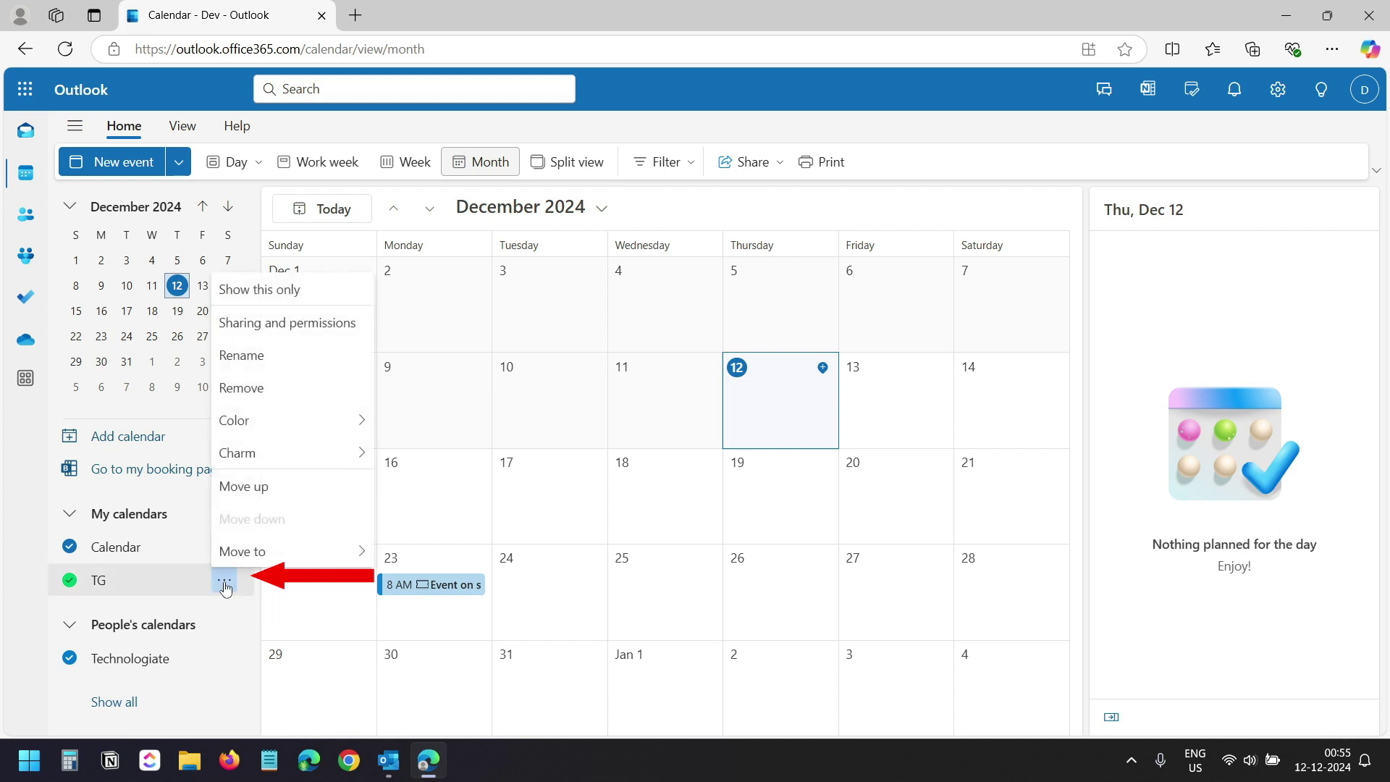
pyautogui.click(292, 323)
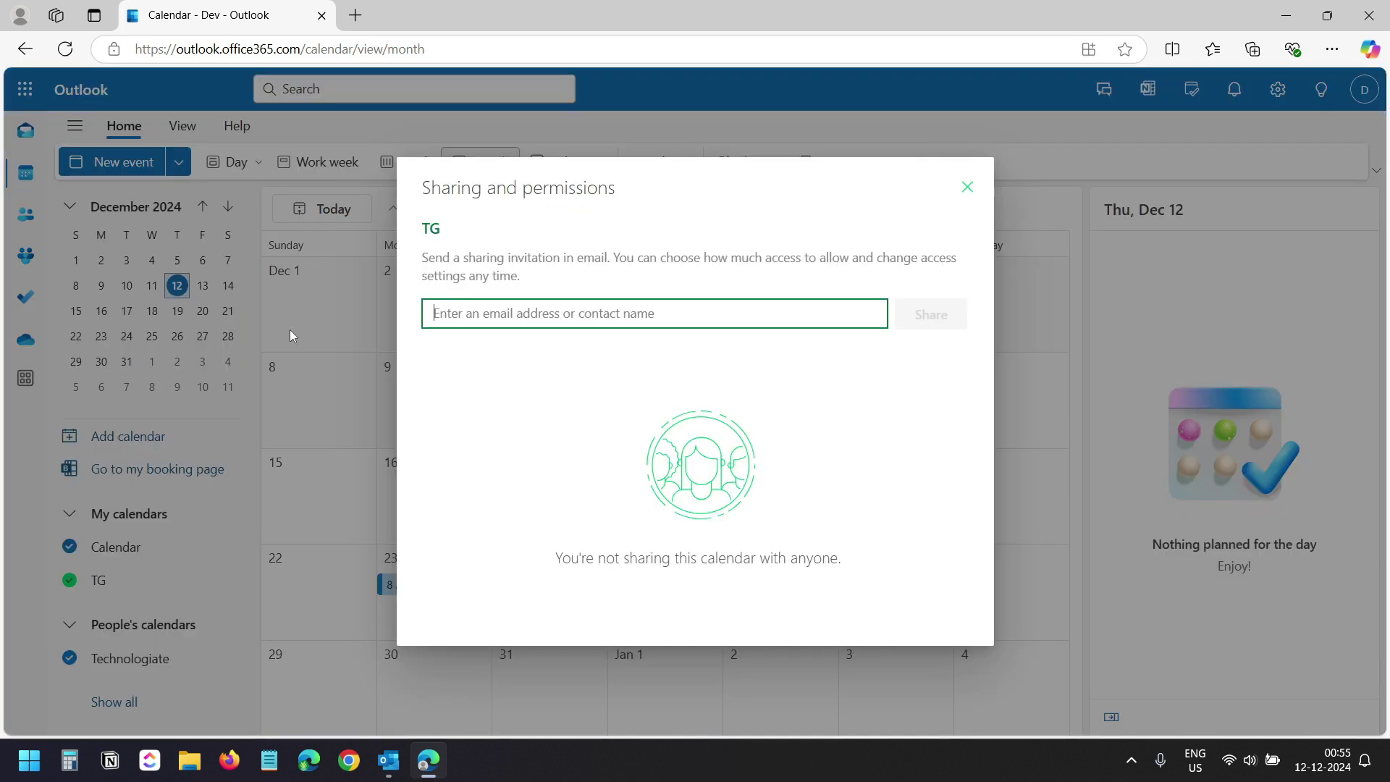
pyautogui.write('joy')
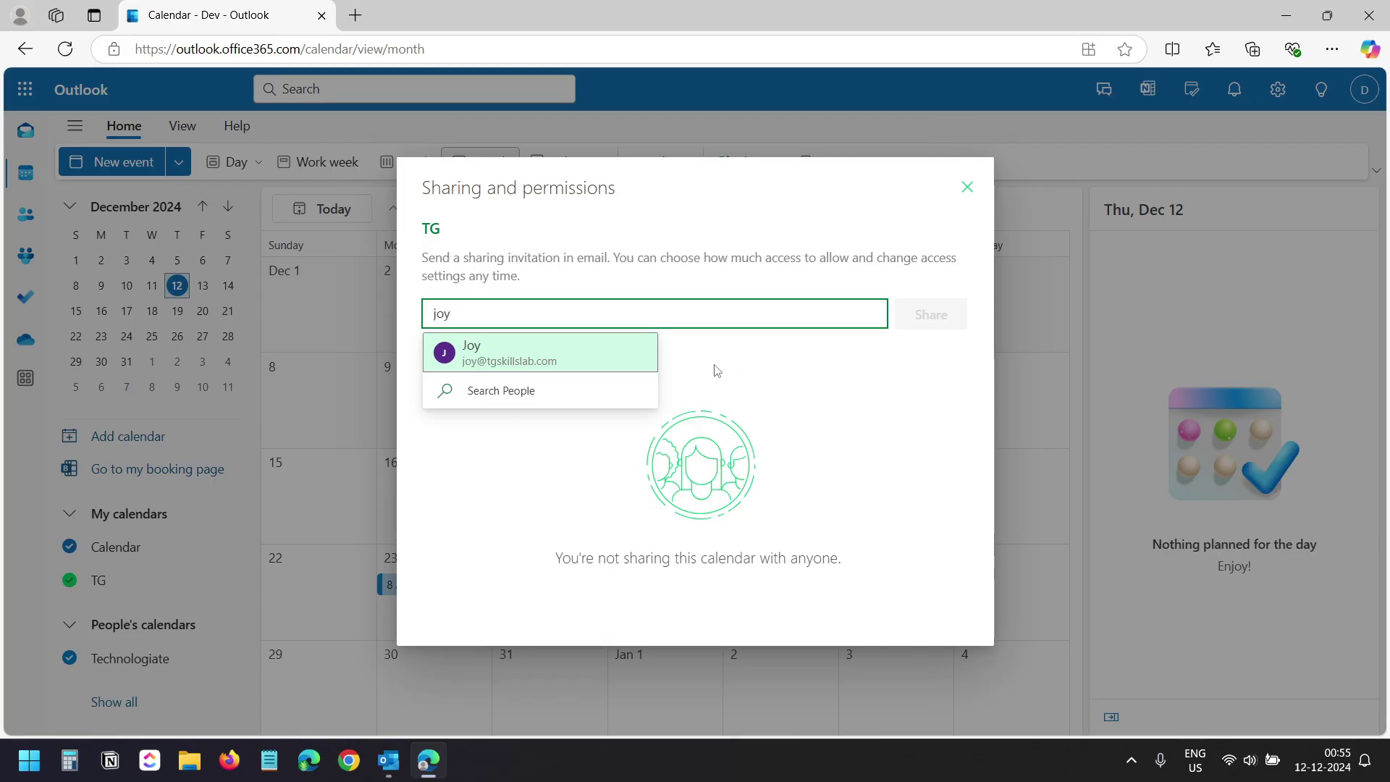
pyautogui.click(590, 359)
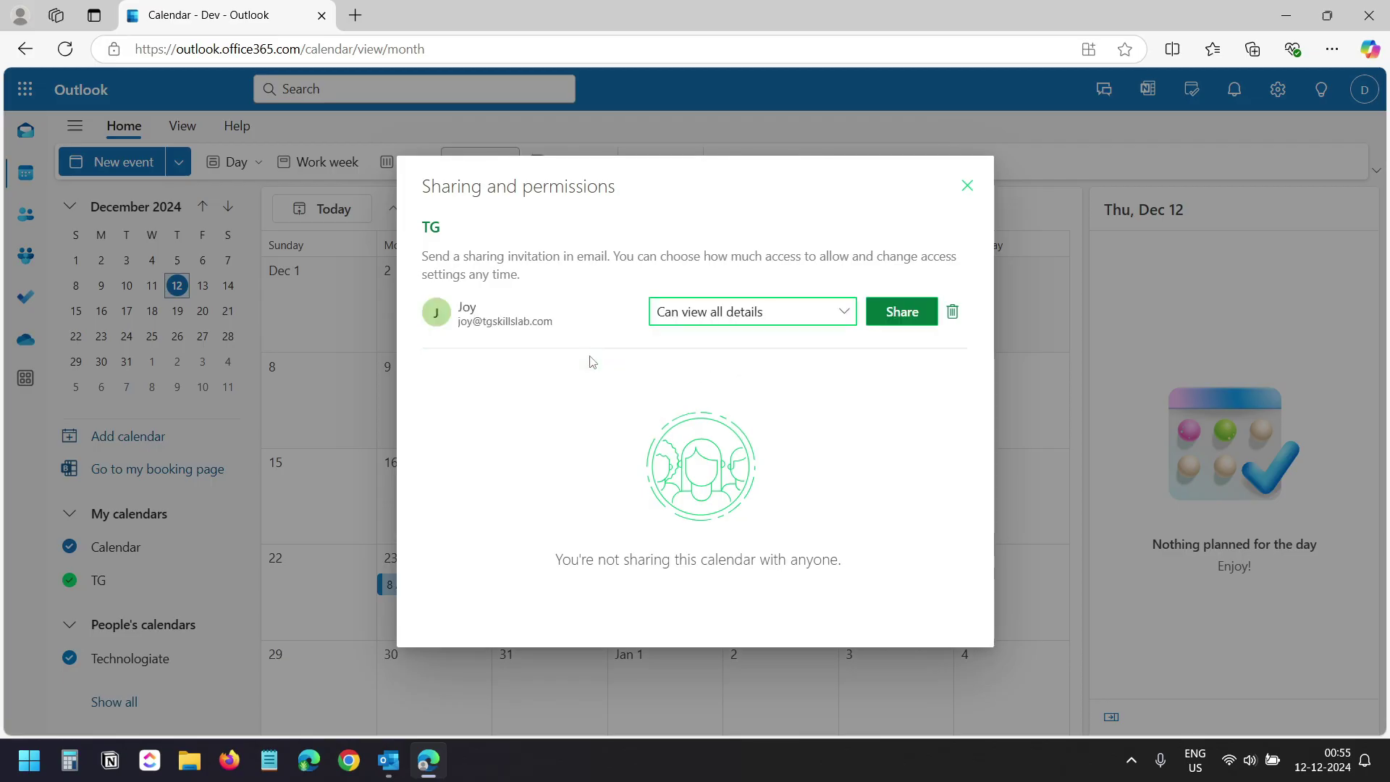
pyautogui.click(762, 317)
pyautogui.click(735, 441)
pyautogui.click(902, 315)
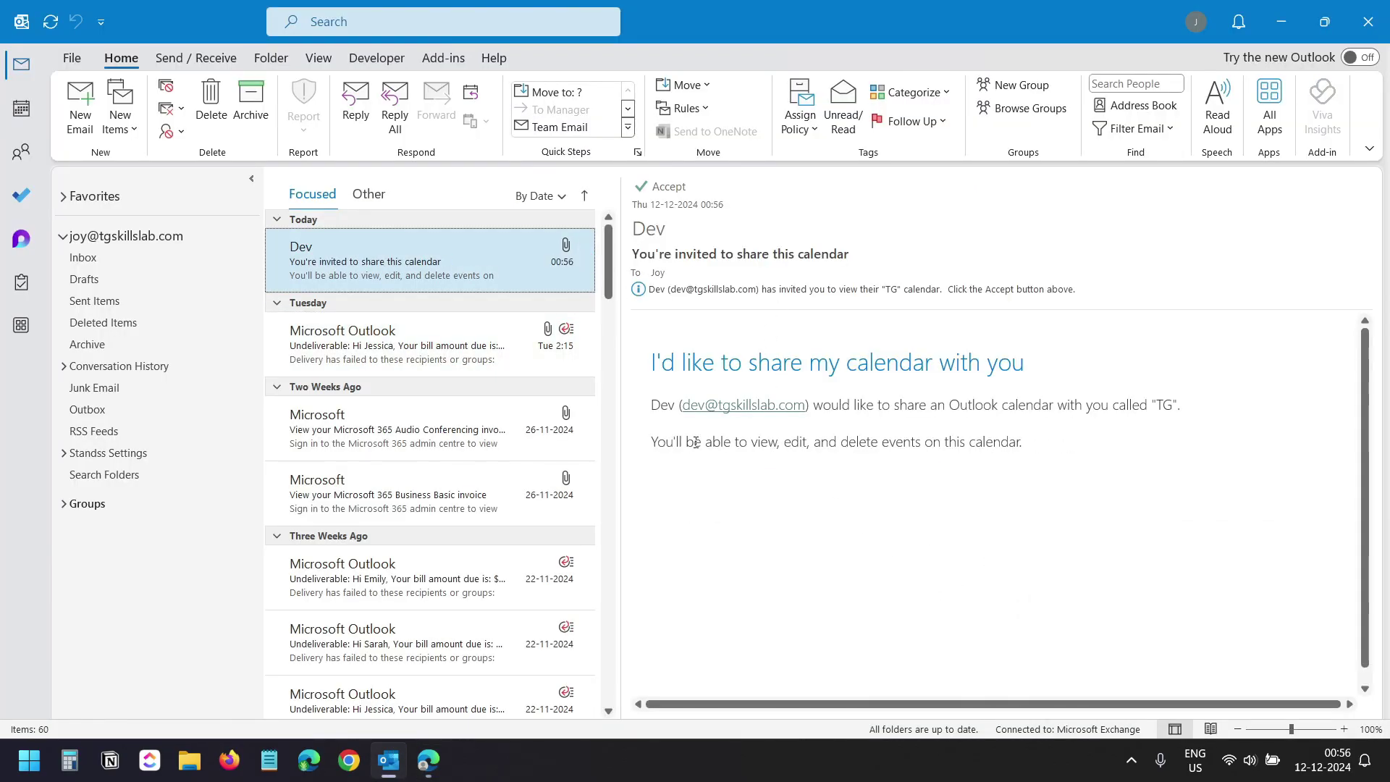
# Accept the TG sharing invitation and find TG under Shared Calendars in the Calendar.
pyautogui.click(666, 188)
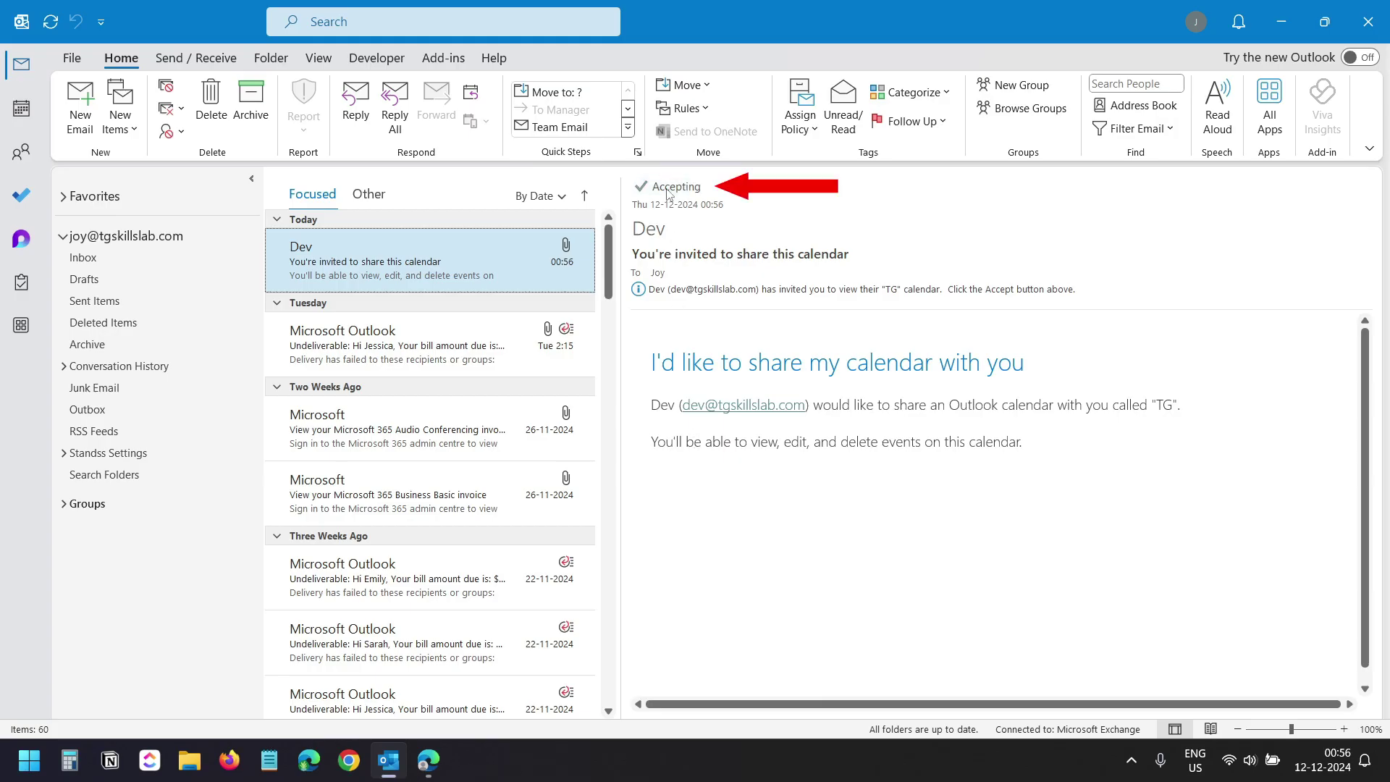
pyautogui.click(21, 107)
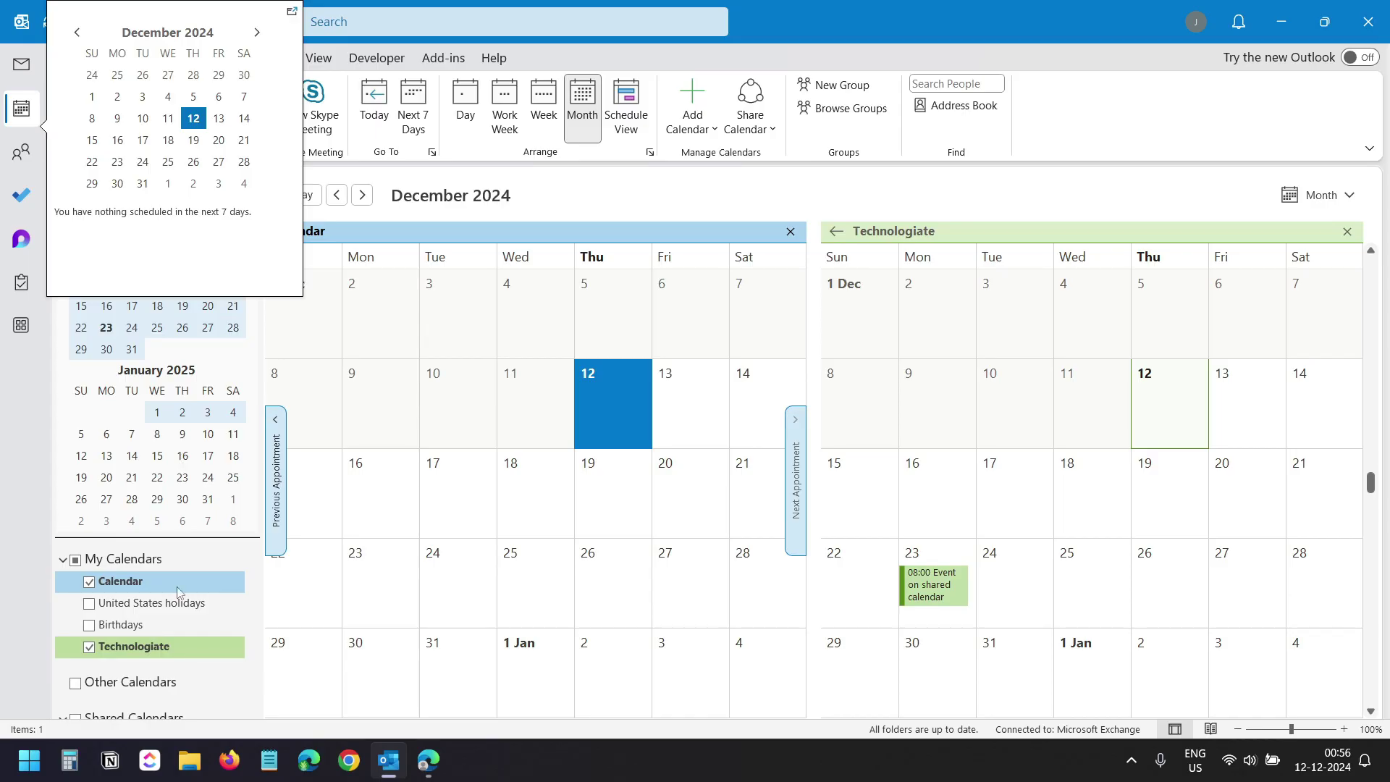
pyautogui.scroll(-3, 181, 601)
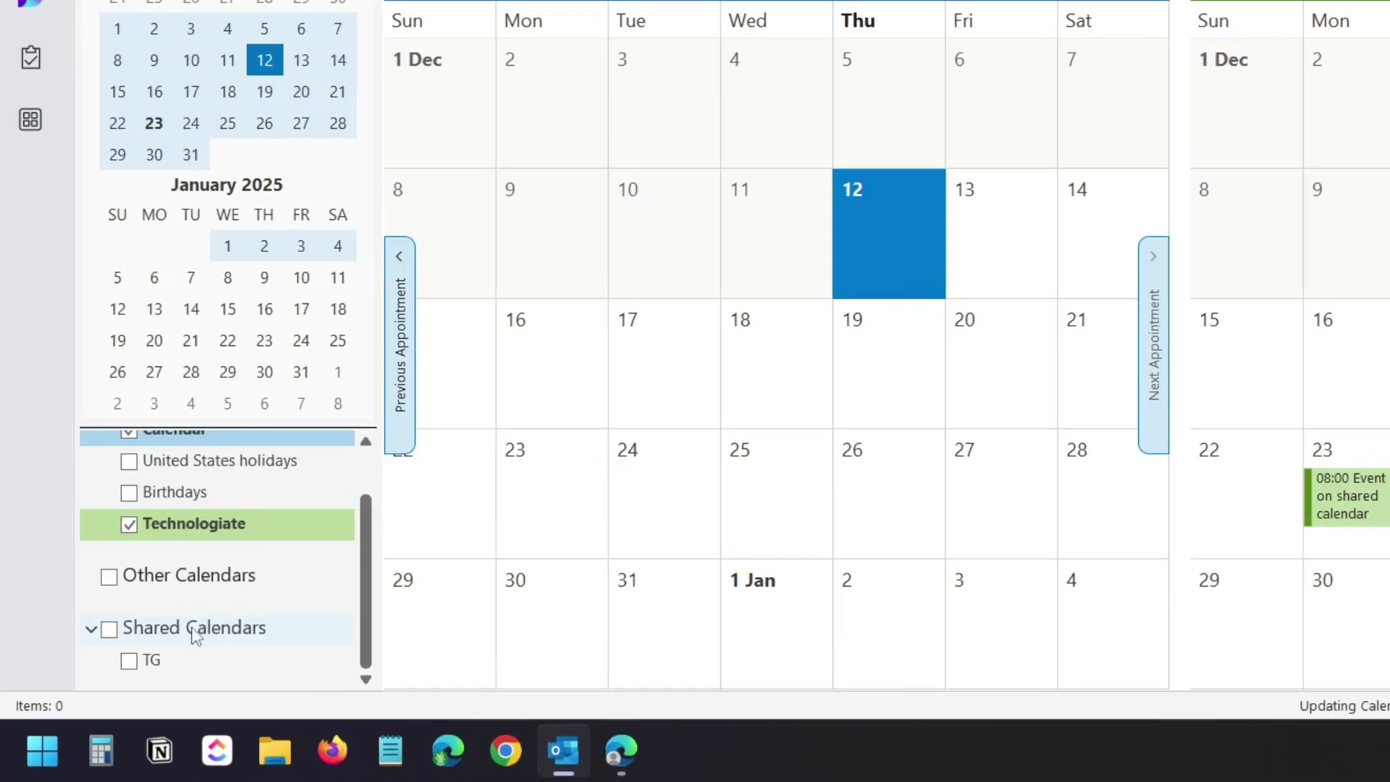